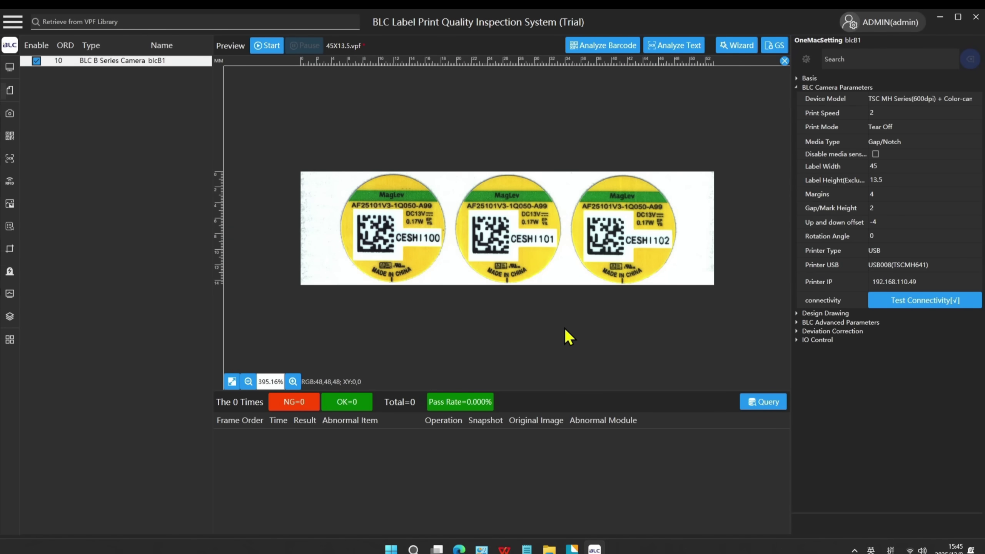
Analyze the label's barcodes and enable Blemish Inspection for all three detected DataMatrix codes
{"action": "left_click", "coordinate": [603, 45]}
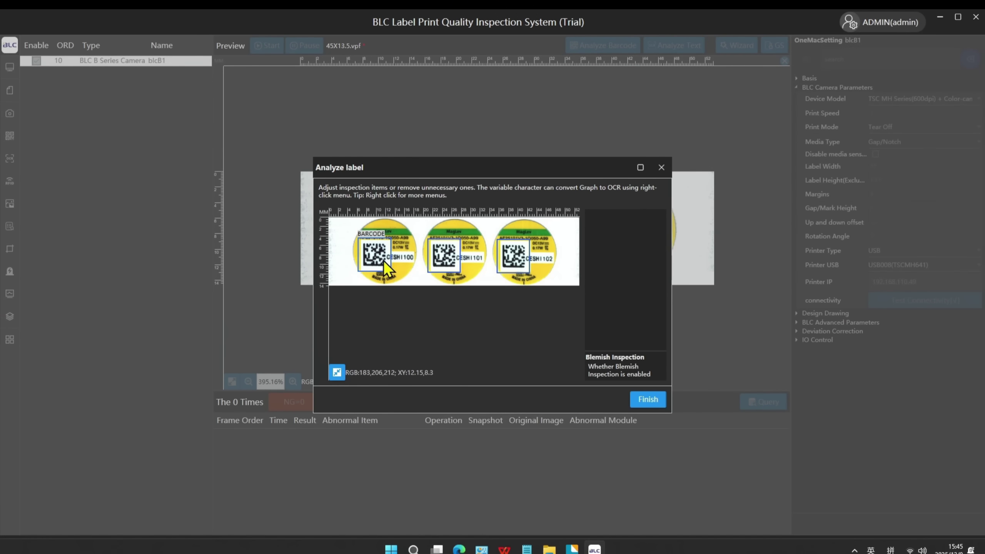
{"action": "left_click", "coordinate": [383, 260]}
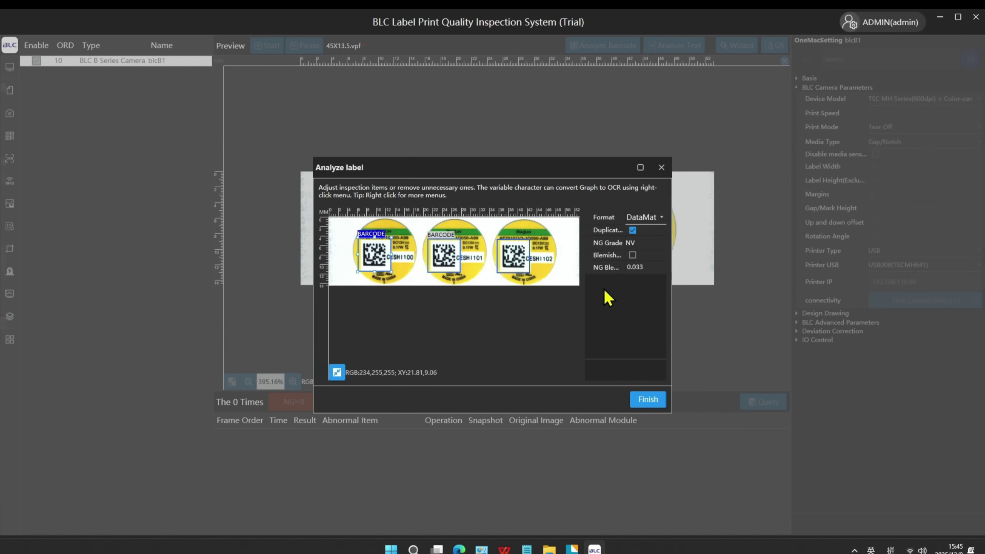
{"action": "left_click", "coordinate": [632, 256]}
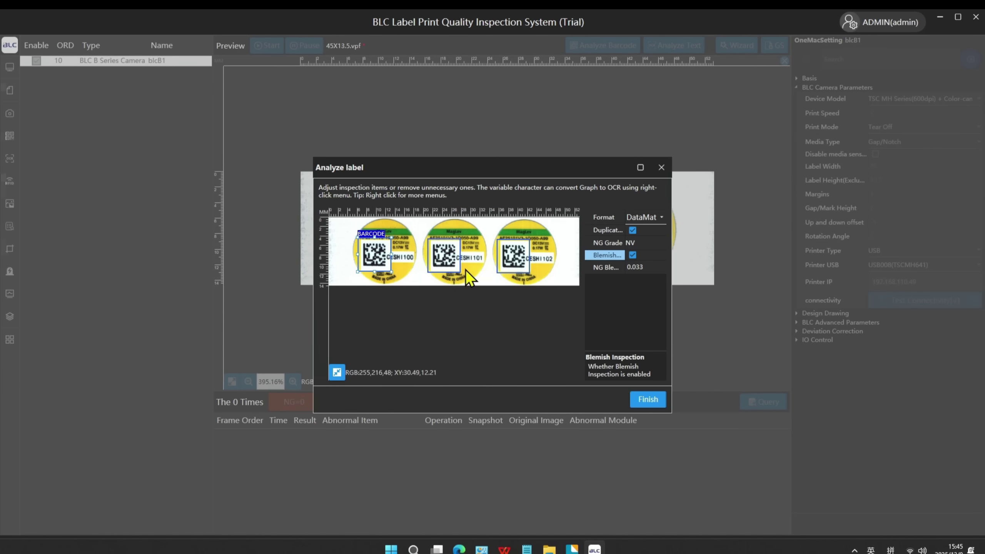
{"action": "left_click", "coordinate": [460, 268]}
{"action": "left_click", "coordinate": [628, 257]}
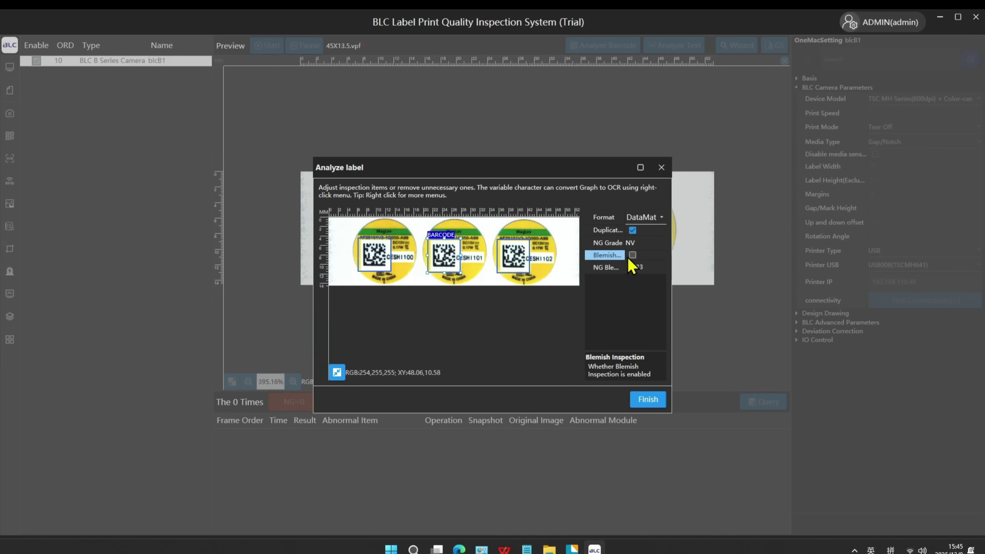
{"action": "left_click", "coordinate": [535, 265]}
{"action": "left_click", "coordinate": [633, 255]}
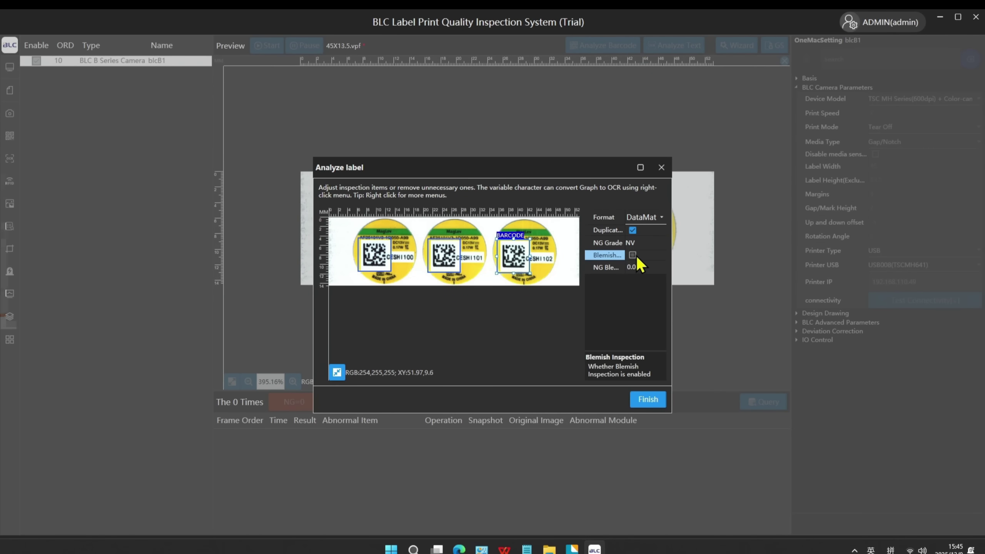
{"action": "left_click", "coordinate": [636, 243]}
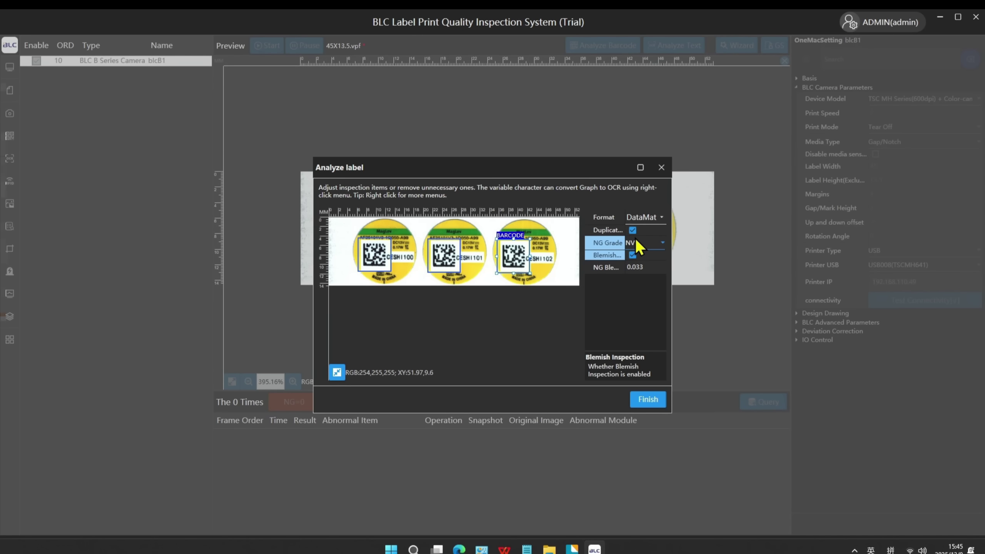
{"action": "left_click", "coordinate": [648, 400]}
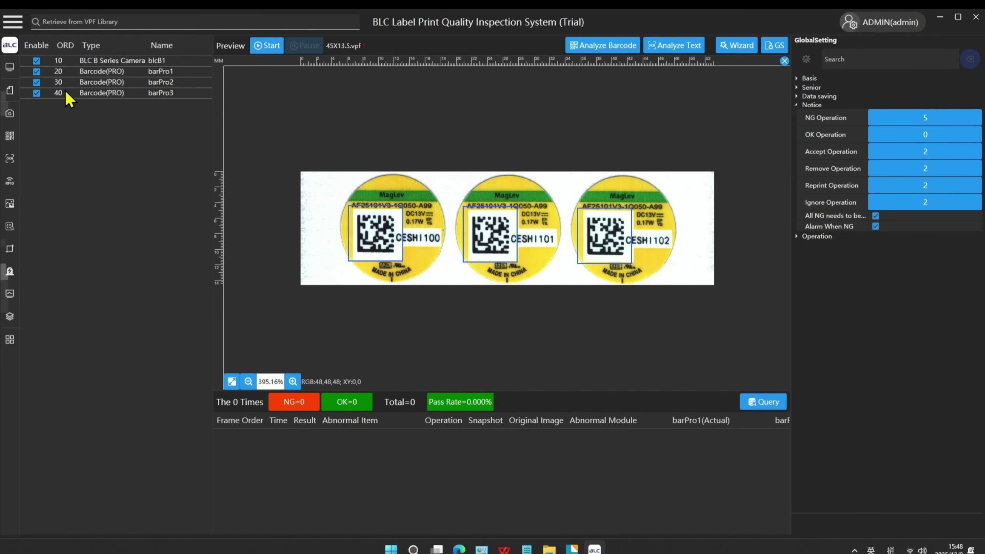
Add an OCR inspection item and fit its region around the CESHI100 text on the first label
{"action": "left_click", "coordinate": [18, 24]}
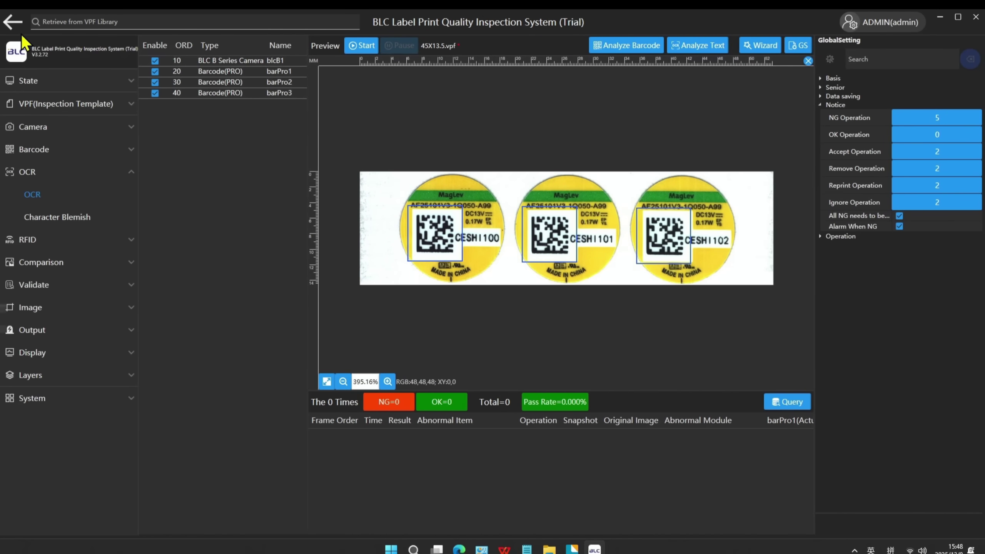
{"action": "left_click", "coordinate": [33, 195]}
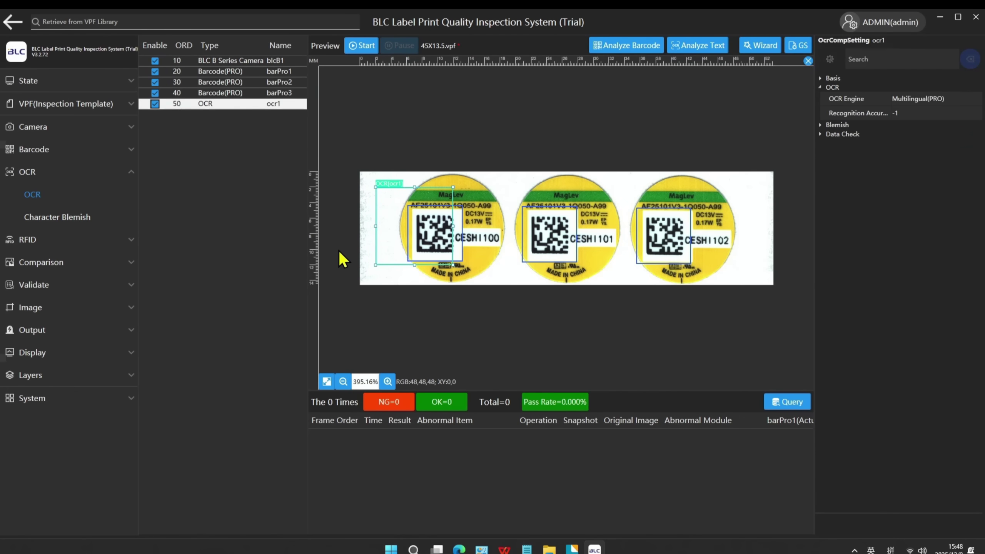
{"action": "left_click_drag", "start_coordinate": [376, 237], "coordinate": [463, 220]}
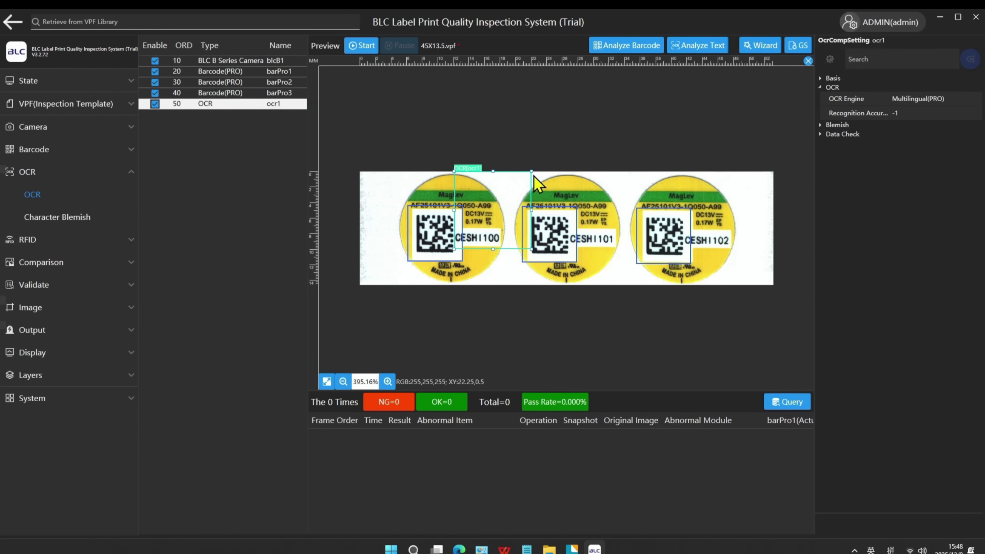
{"action": "left_click_drag", "start_coordinate": [533, 171], "coordinate": [503, 226]}
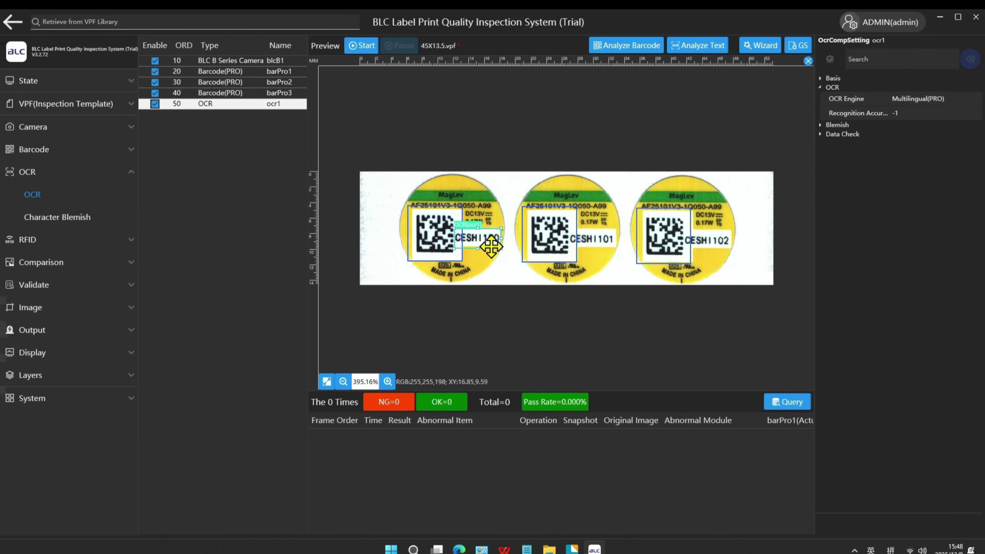
Enable Character Blemish with an NG Blemish Area of 0.005 for the OCR item and copy its region onto the CESHI101 and CESHI102 texts
{"action": "left_click", "coordinate": [838, 125]}
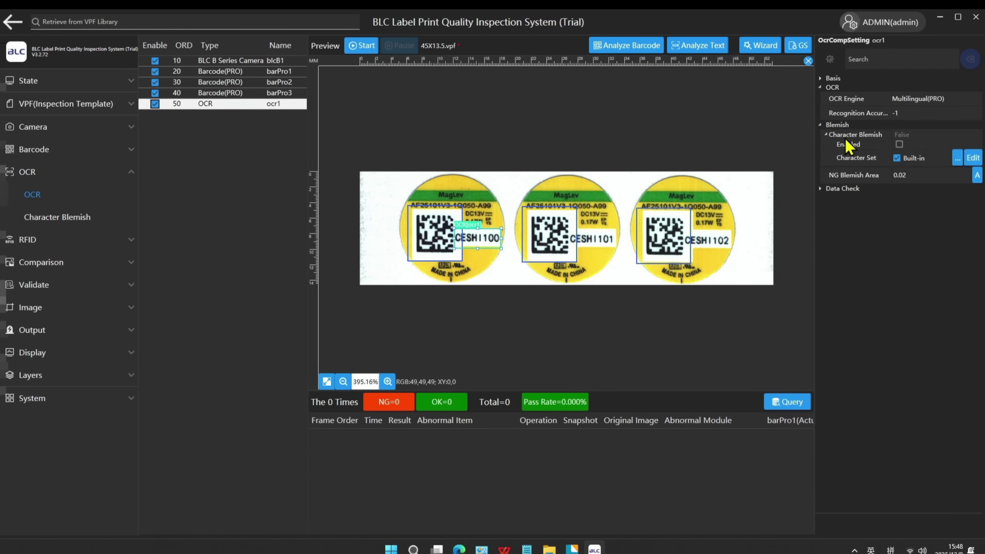
{"action": "left_click", "coordinate": [900, 145]}
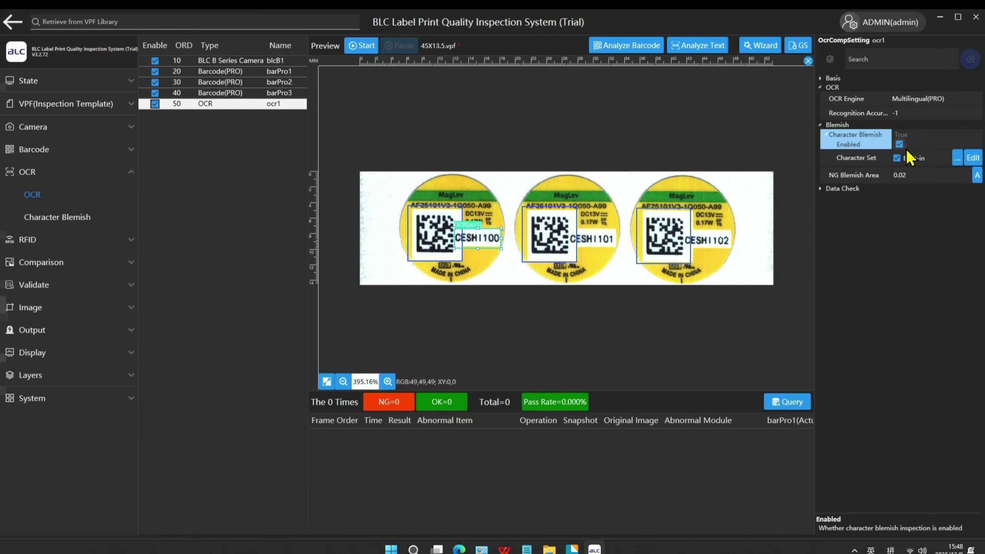
{"action": "left_click", "coordinate": [977, 180]}
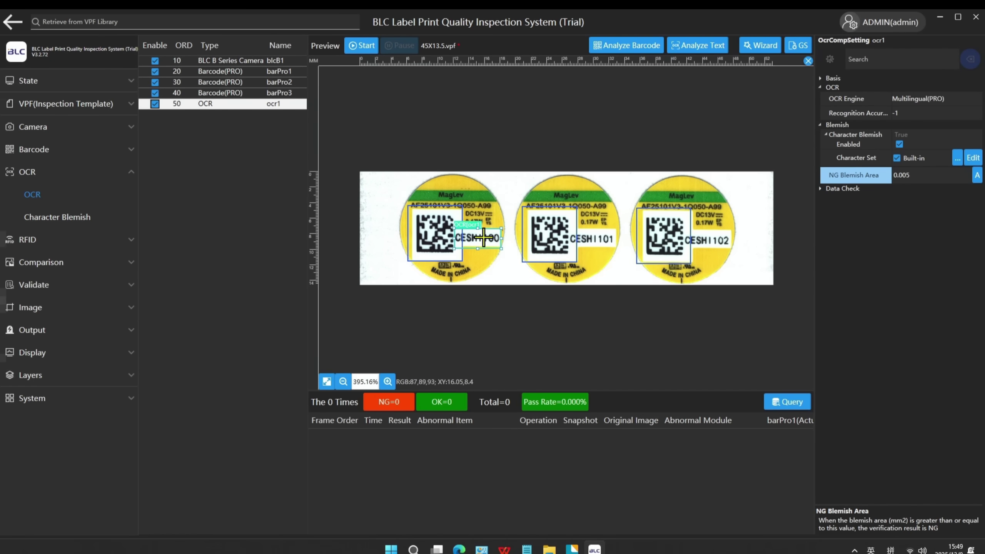
{"action": "left_click_drag", "start_coordinate": [484, 237], "coordinate": [717, 239]}
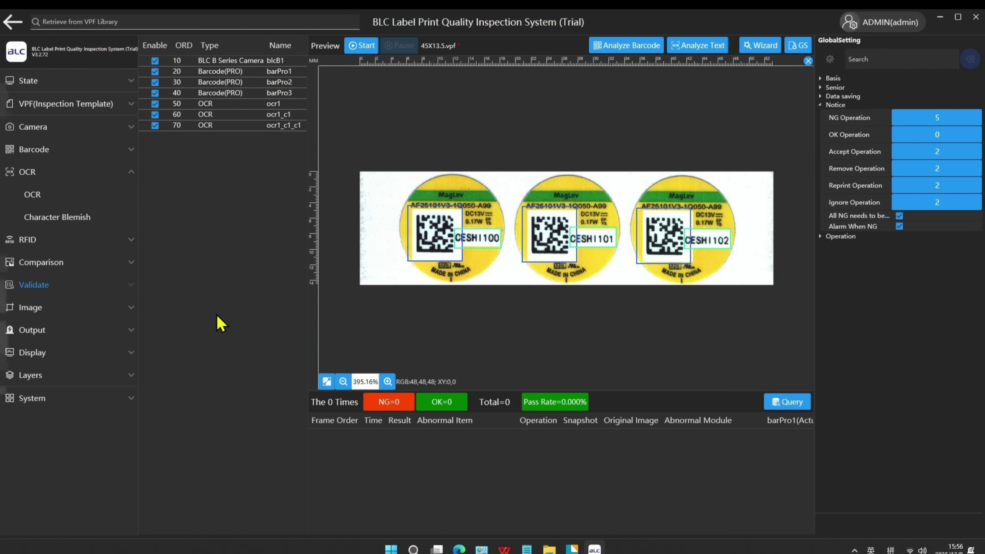
Add a Data Check validation and choose the Recognition Results of ocr1 as its input to be verified
{"action": "left_click", "coordinate": [34, 285]}
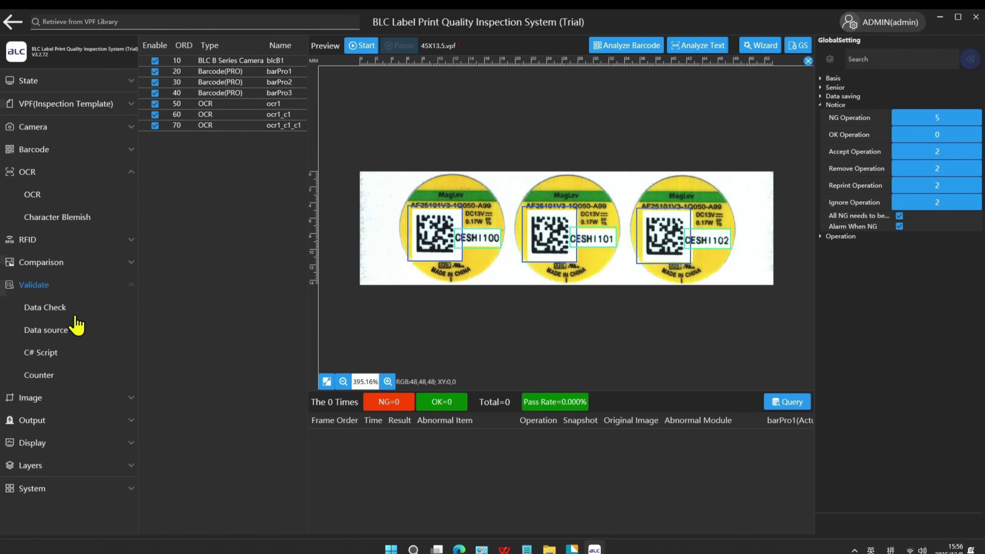
{"action": "left_click", "coordinate": [53, 311]}
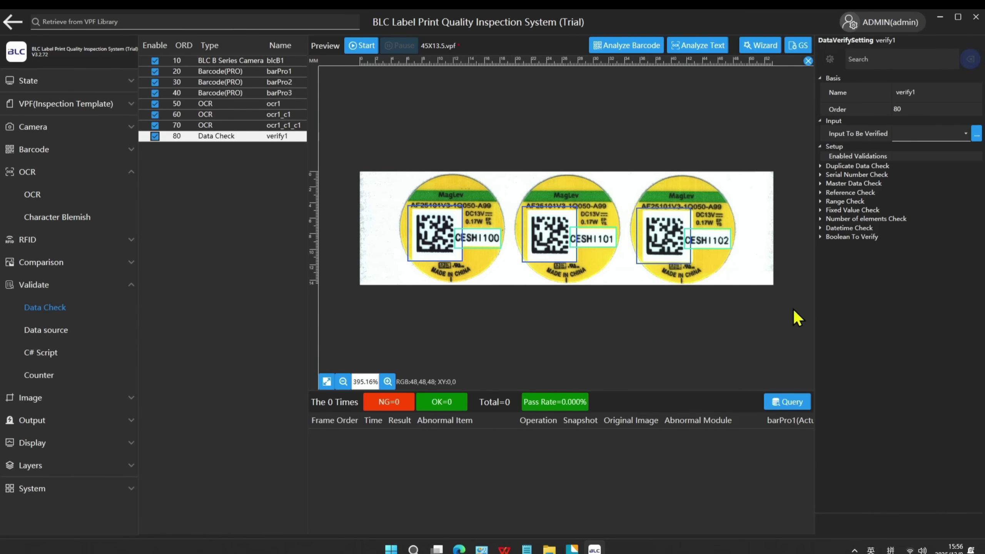
{"action": "left_click", "coordinate": [917, 137]}
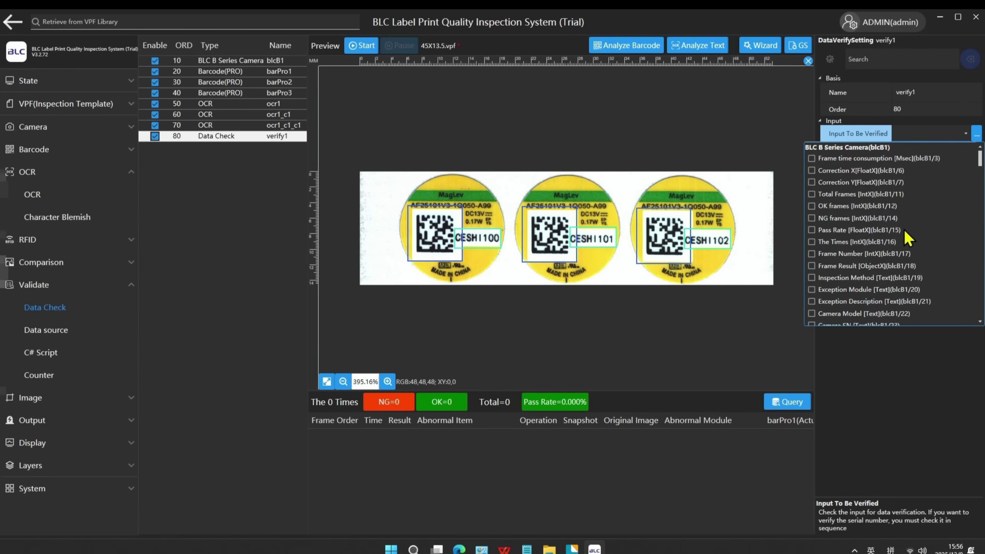
{"action": "scroll", "coordinate": [897, 235], "scroll_direction": "down", "scroll_amount": 10}
{"action": "scroll", "coordinate": [898, 236], "scroll_direction": "down", "scroll_amount": 15}
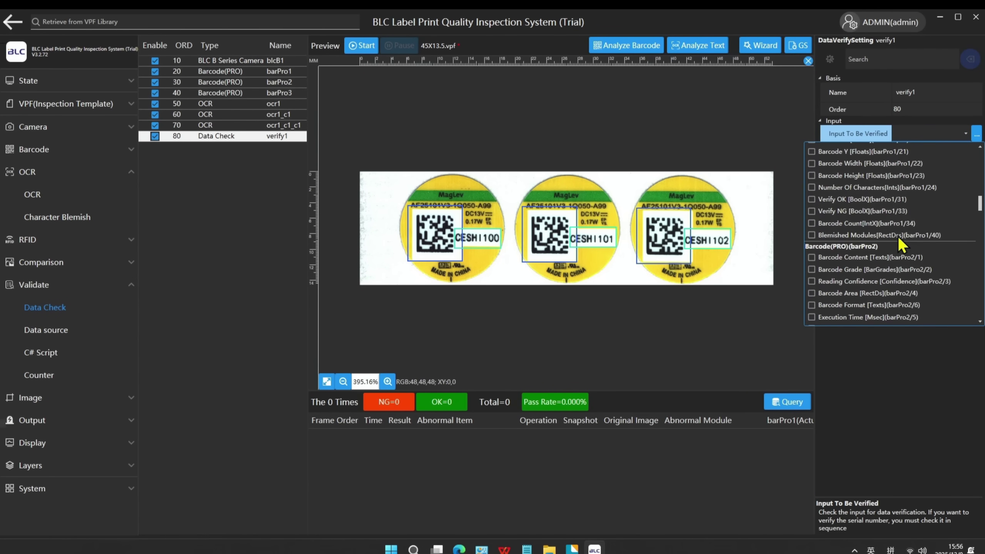
{"action": "scroll", "coordinate": [898, 236], "scroll_direction": "down", "scroll_amount": 12}
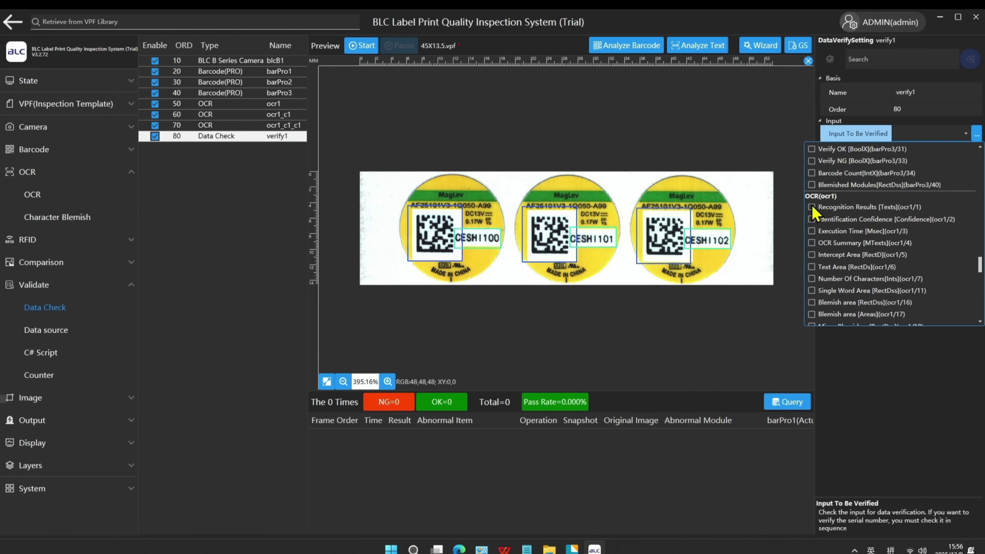
{"action": "left_click", "coordinate": [813, 206]}
{"action": "left_click", "coordinate": [690, 320]}
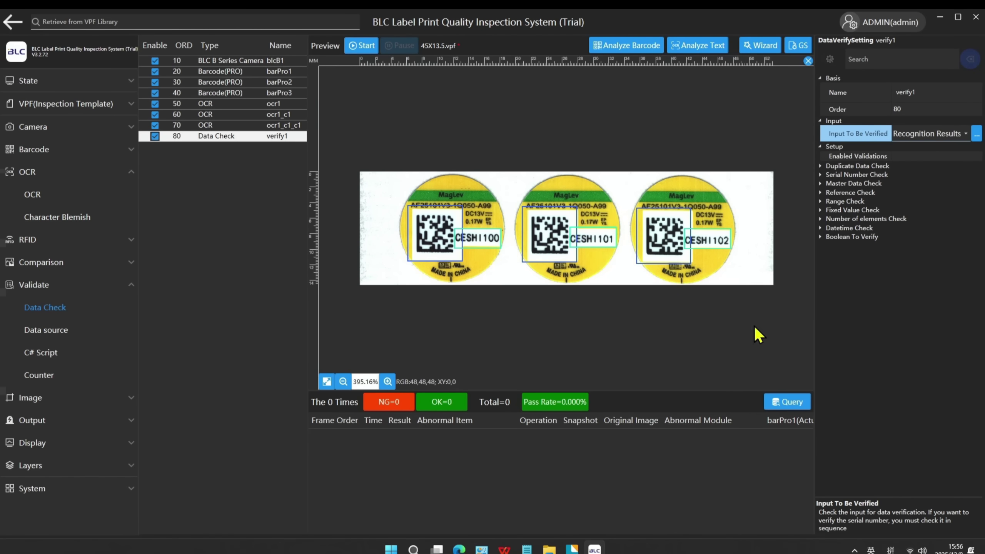
Enable Reference Check for the data check and choose the Barcode Content of barPro1 as its reference input
{"action": "left_click", "coordinate": [821, 192]}
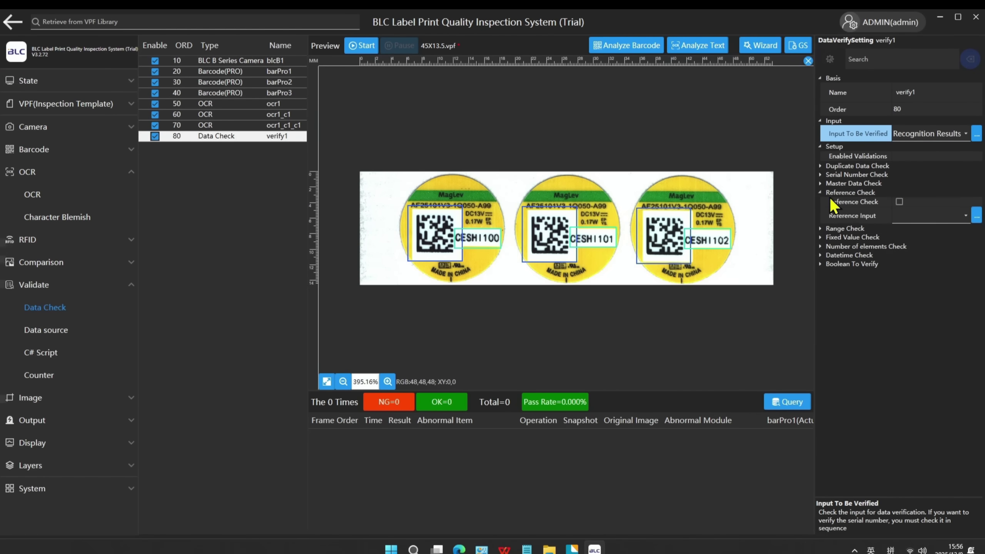
{"action": "left_click", "coordinate": [901, 202]}
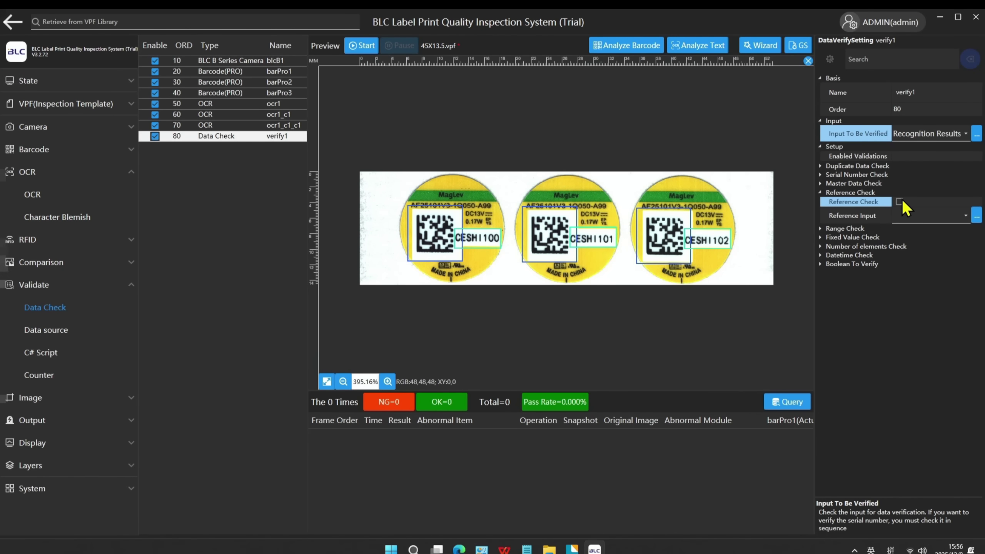
{"action": "left_click", "coordinate": [900, 201]}
{"action": "left_click", "coordinate": [912, 214]}
{"action": "left_click", "coordinate": [911, 214]}
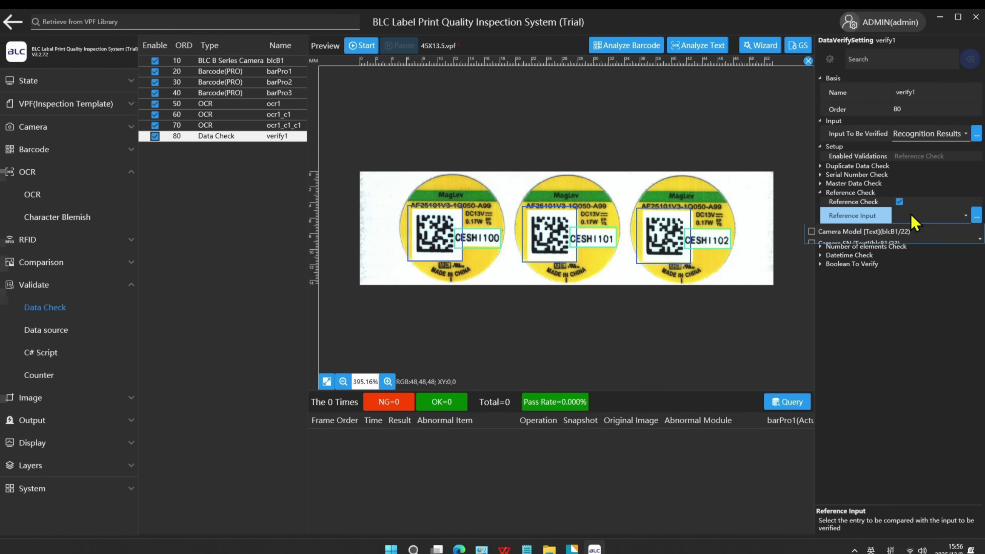
{"action": "scroll", "coordinate": [866, 285], "scroll_direction": "down", "scroll_amount": 9}
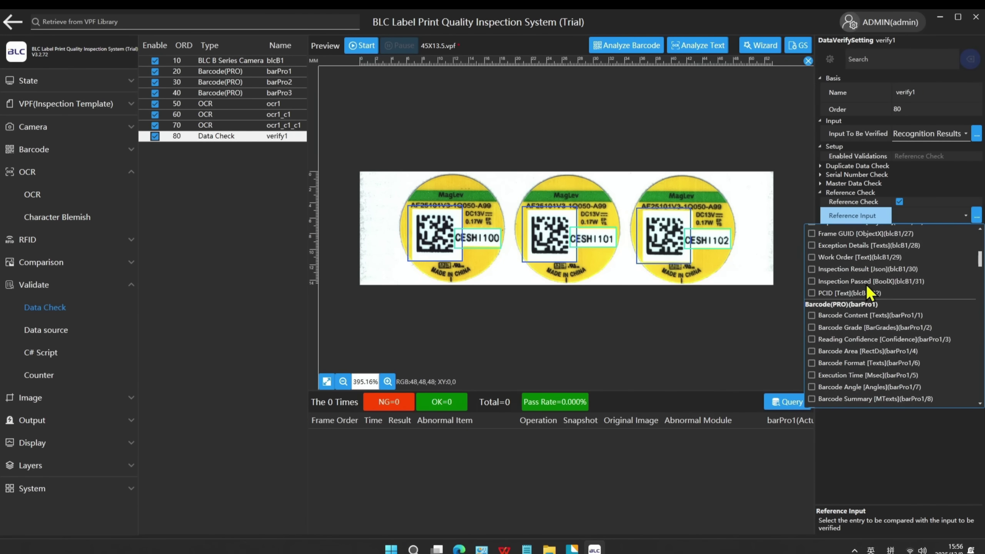
{"action": "scroll", "coordinate": [868, 293], "scroll_direction": "down", "scroll_amount": 3}
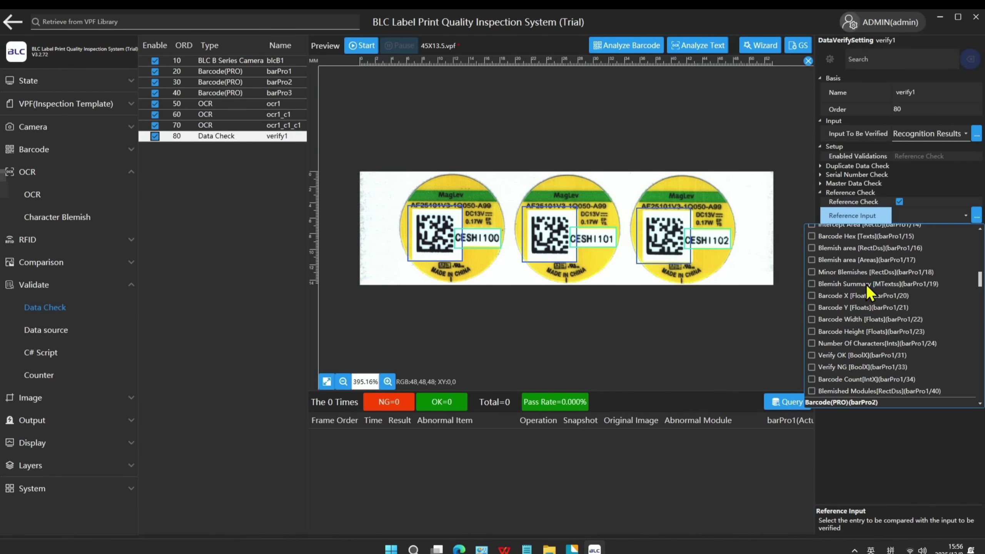
{"action": "scroll", "coordinate": [866, 293], "scroll_direction": "up", "scroll_amount": 6}
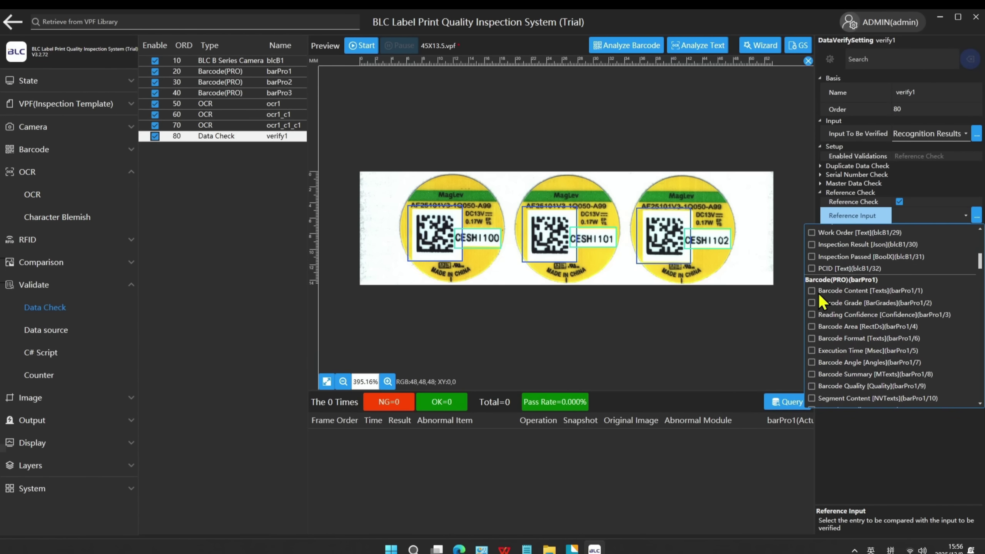
{"action": "left_click", "coordinate": [812, 292]}
{"action": "left_click", "coordinate": [928, 219]}
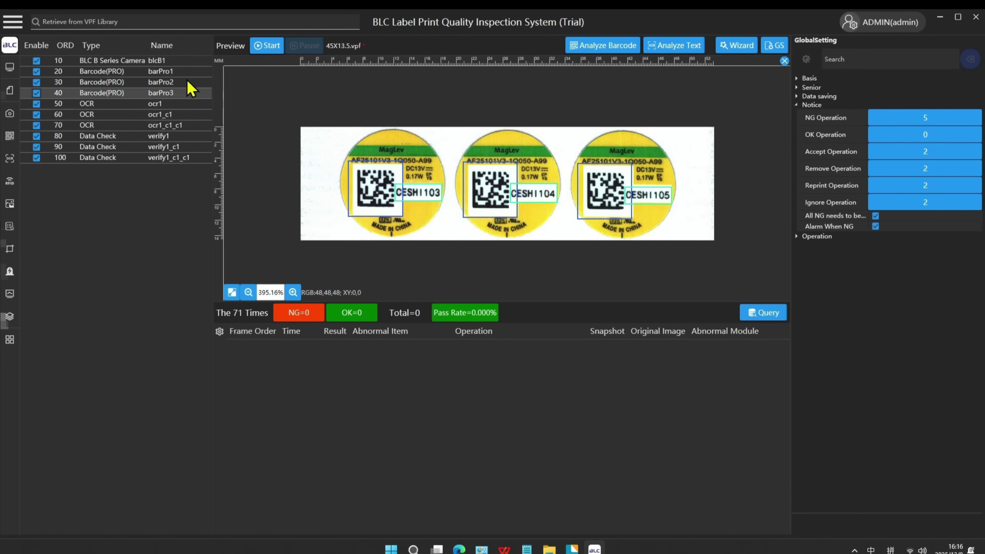
Start the inspection and print the 13.5X13.5 CS.btw labels starting at CESHI001 from BarTender
{"action": "left_click", "coordinate": [268, 46]}
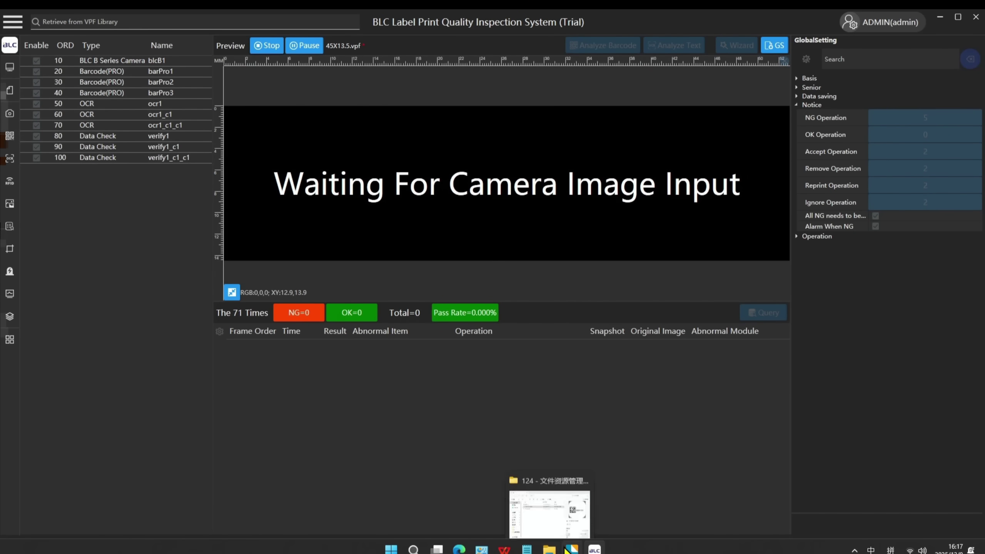
{"action": "left_click", "coordinate": [572, 549]}
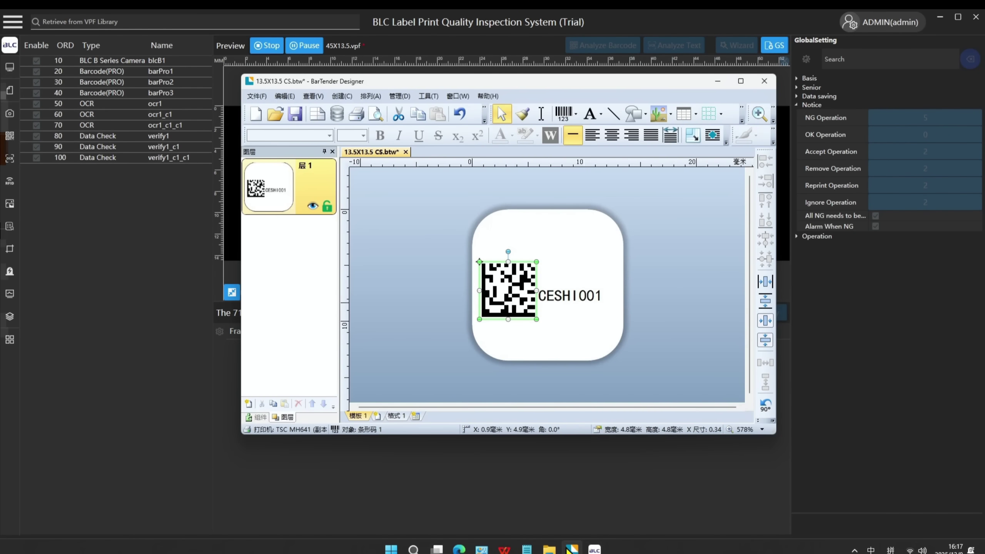
{"action": "left_click", "coordinate": [357, 113]}
{"action": "left_click", "coordinate": [466, 370]}
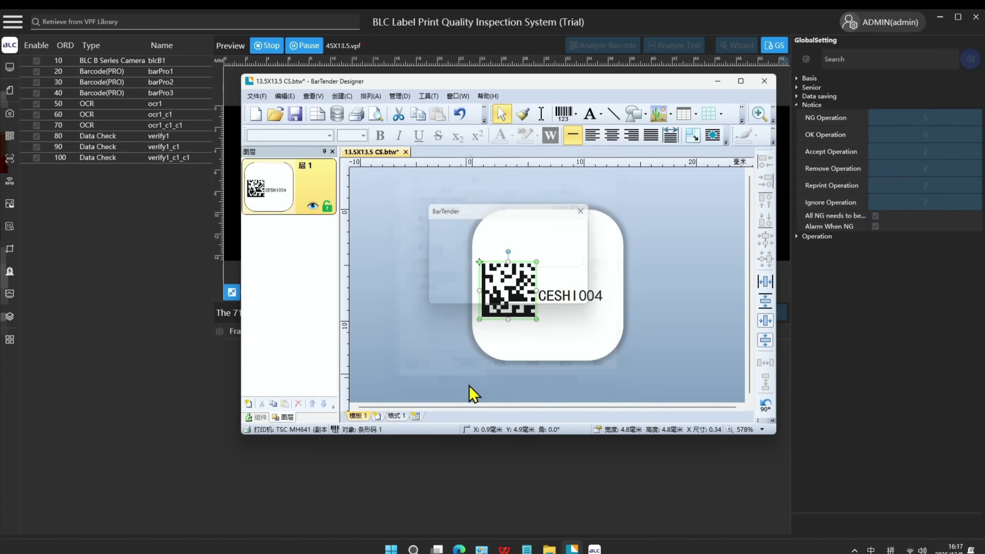
{"action": "left_click", "coordinate": [460, 489]}
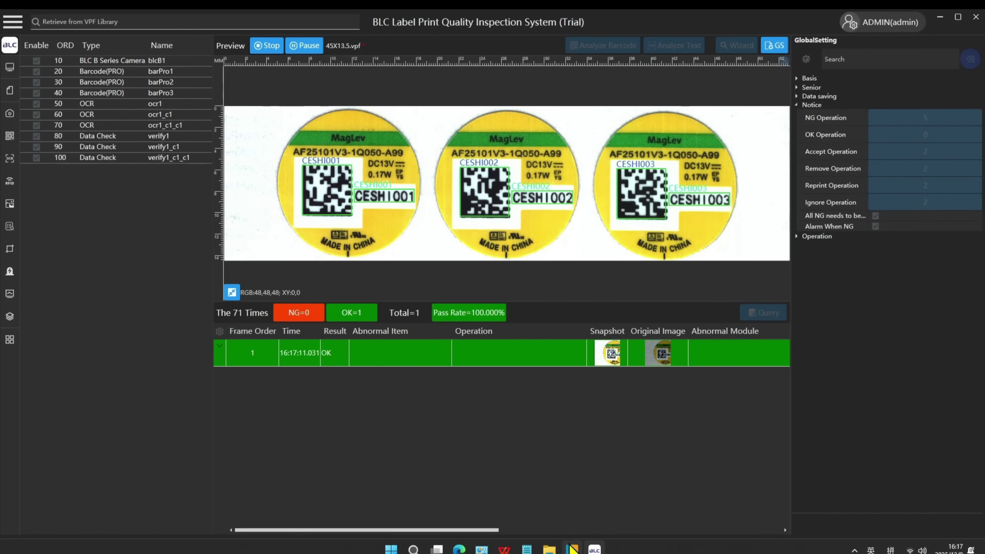
Switch back to BarTender and set the barcode's embedded data to CESHI001
{"action": "mouse_move", "coordinate": [572, 549]}
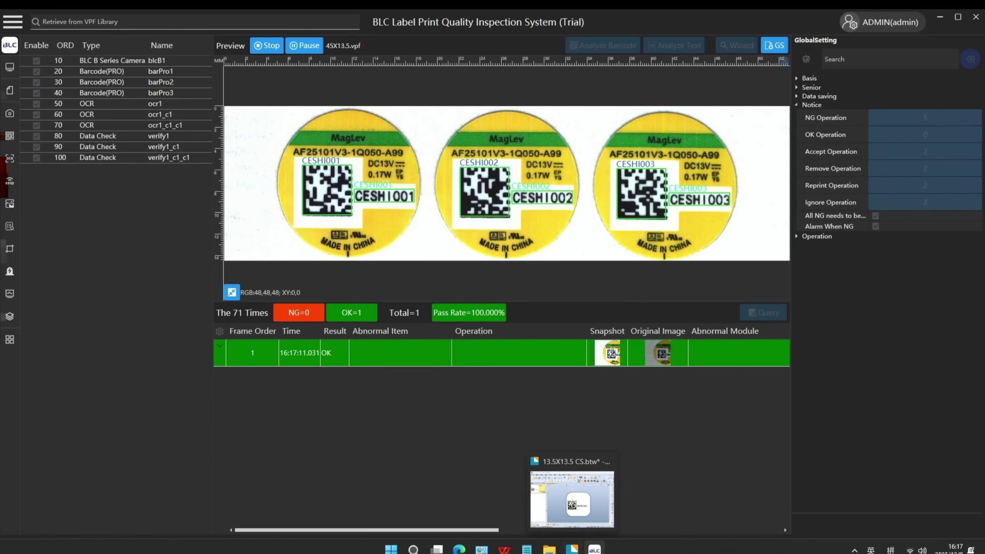
{"action": "left_click", "coordinate": [574, 549]}
{"action": "double_click", "coordinate": [516, 298]}
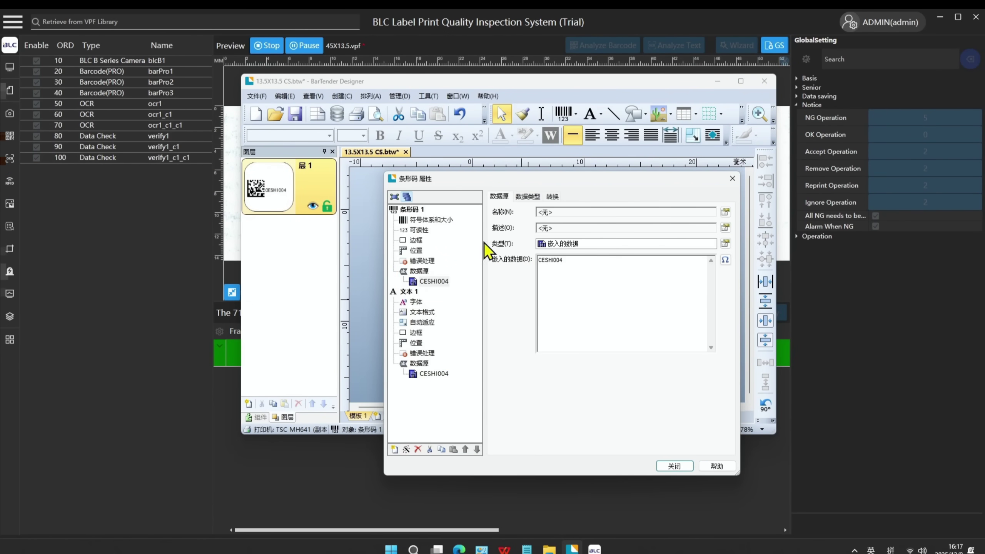
{"action": "left_click", "coordinate": [577, 269]}
{"action": "key", "text": "BackSpace"}
{"action": "type", "text": "1"}
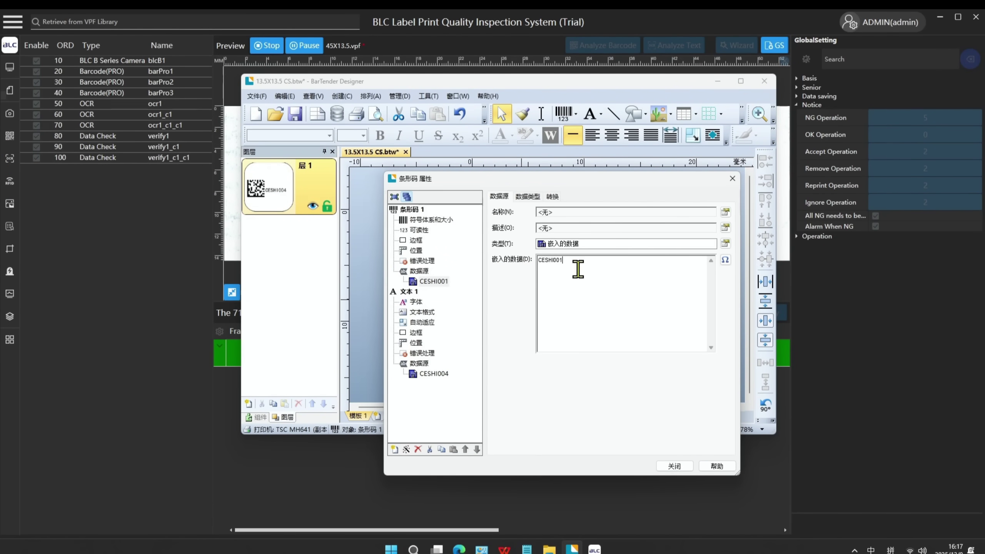
Close the barcode properties and set the label text's embedded data to CESHI001
{"action": "left_click", "coordinate": [674, 467]}
{"action": "double_click", "coordinate": [570, 297]}
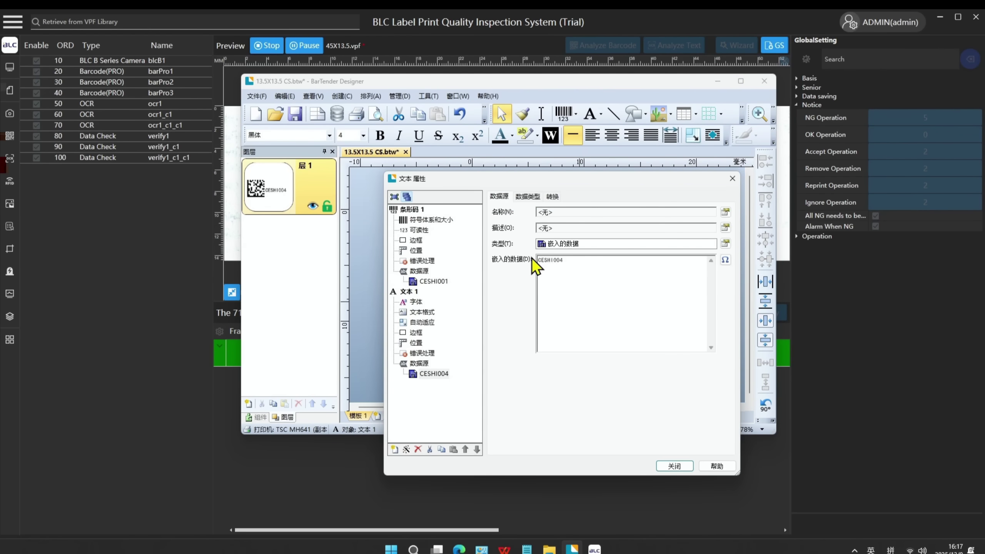
{"action": "left_click", "coordinate": [585, 265]}
{"action": "key", "text": "BackSpace"}
{"action": "type", "text": "1"}
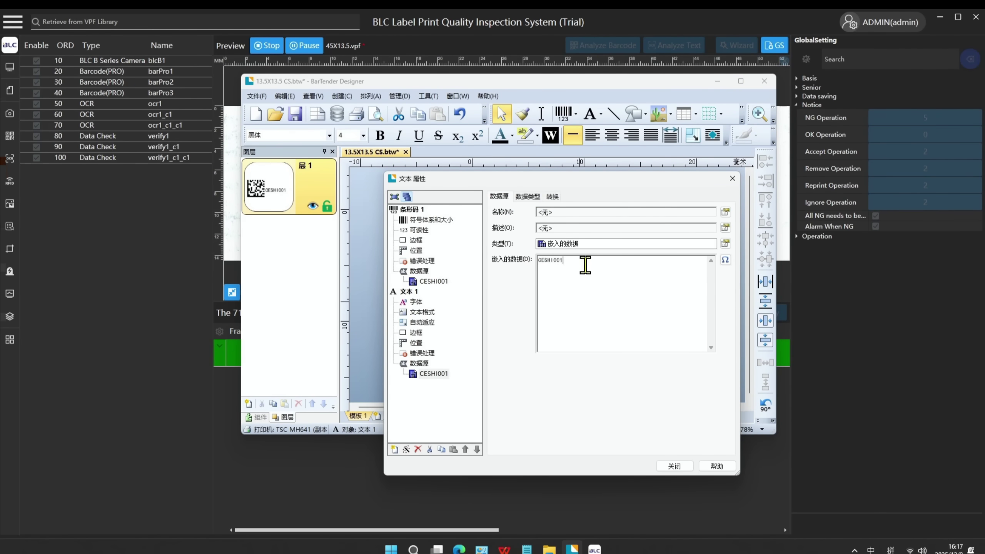
{"action": "left_click", "coordinate": [676, 470]}
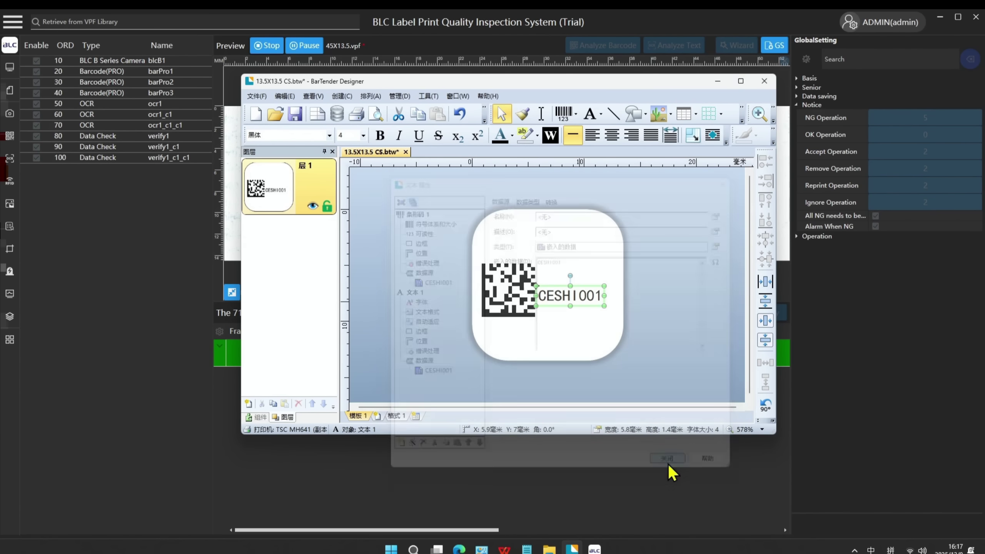
Print three serialized labels starting at CESHI001 from BarTender and return to the BLC inspection system
{"action": "left_click", "coordinate": [469, 63]}
{"action": "left_click", "coordinate": [573, 549]}
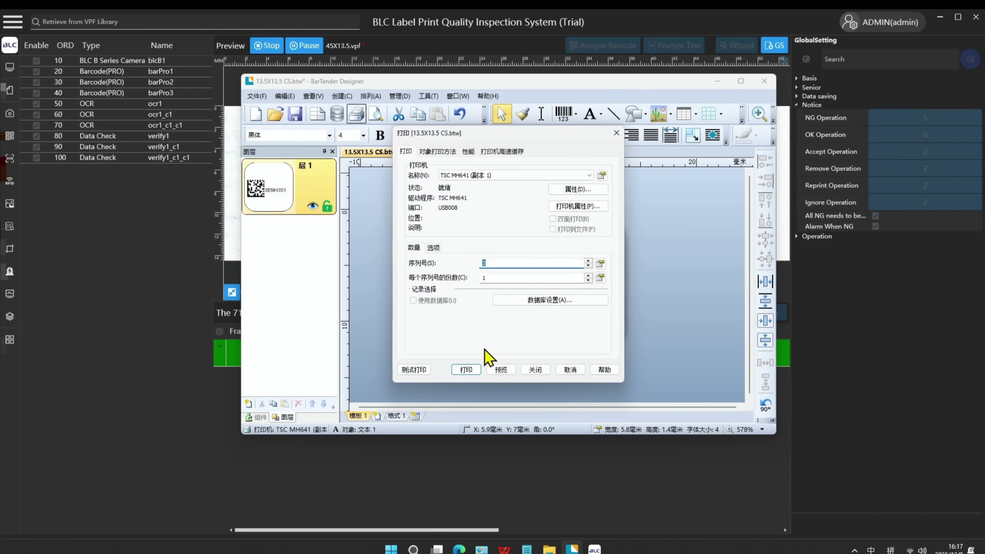
{"action": "left_click", "coordinate": [475, 370]}
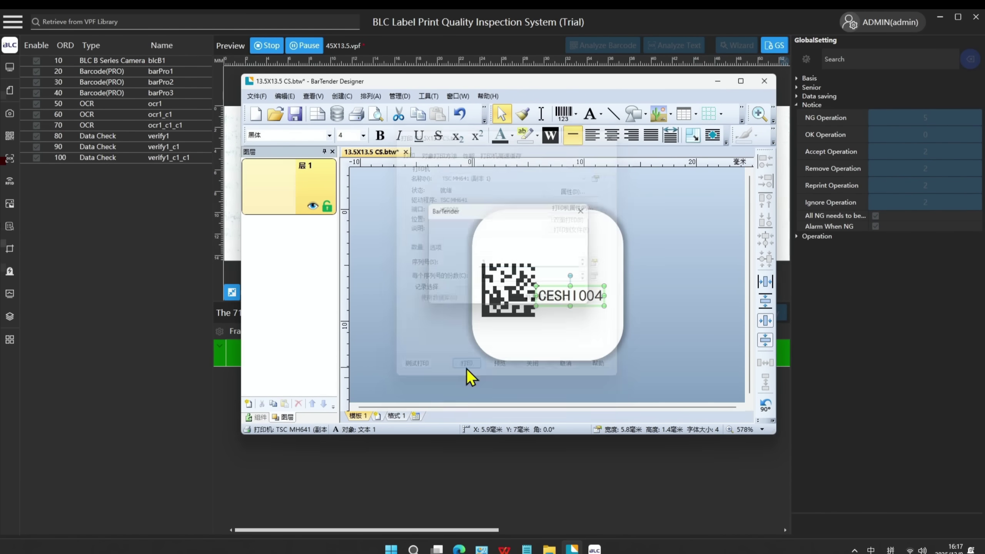
{"action": "left_click", "coordinate": [167, 294]}
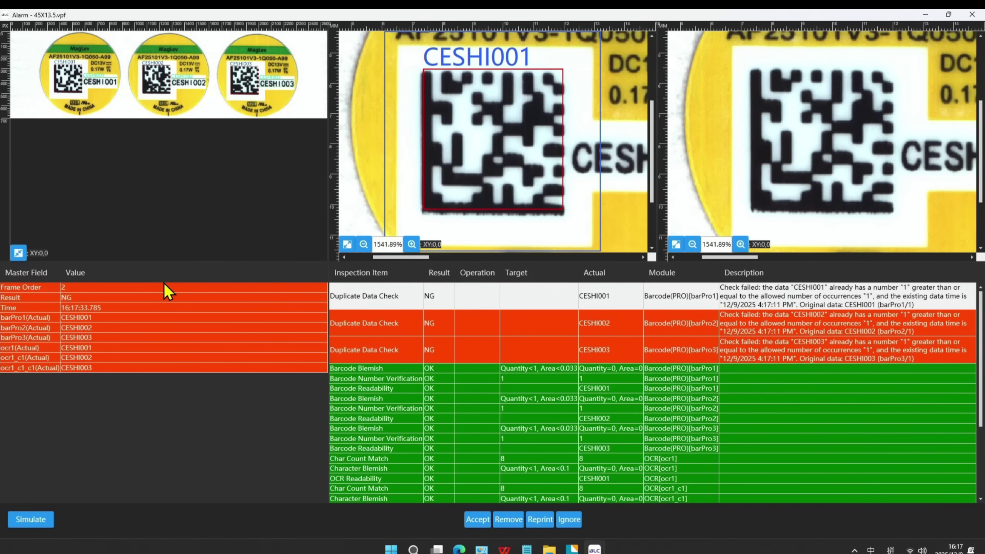
Review the Duplicate Data Check failures for barPro1, barPro2 and barPro3, and ignore the alarm
{"action": "left_click", "coordinate": [399, 326]}
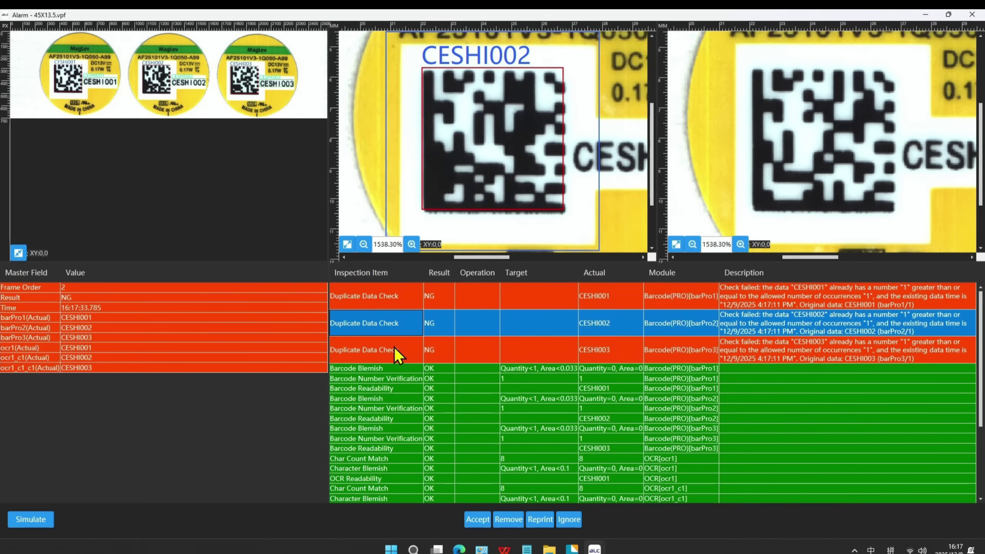
{"action": "left_click", "coordinate": [394, 347]}
{"action": "left_click", "coordinate": [393, 322]}
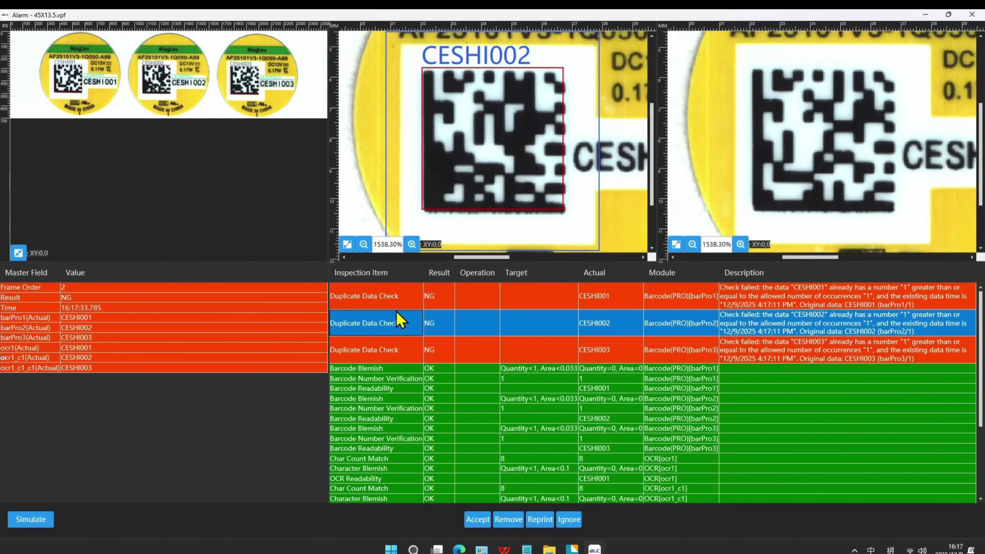
{"action": "left_click", "coordinate": [396, 299]}
{"action": "left_click", "coordinate": [400, 348]}
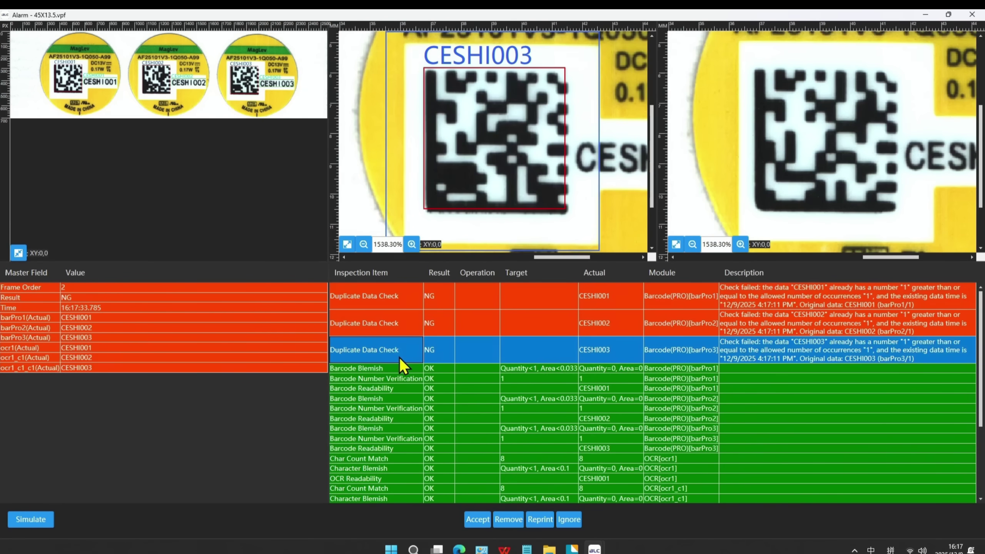
{"action": "left_click", "coordinate": [402, 329]}
{"action": "left_click", "coordinate": [406, 305]}
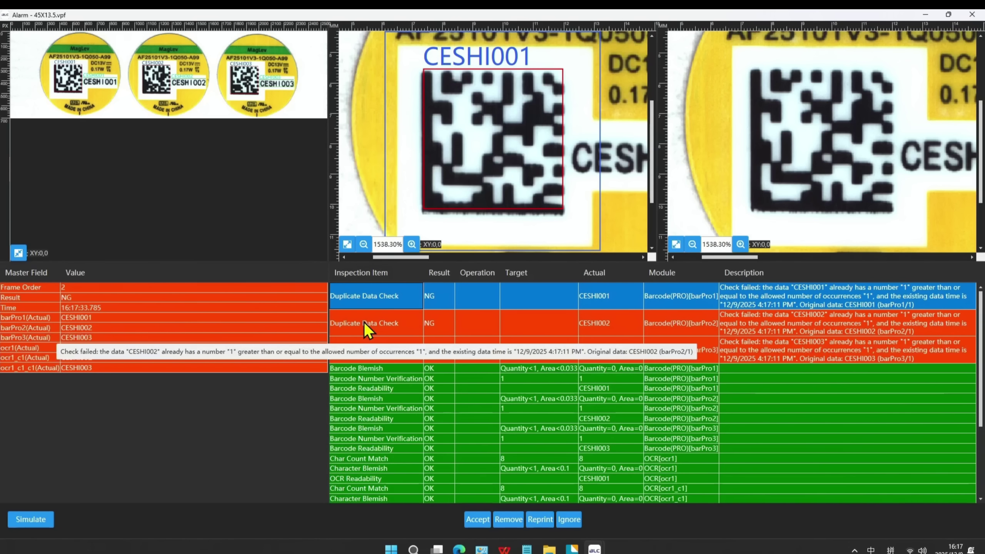
{"action": "left_click", "coordinate": [364, 307]}
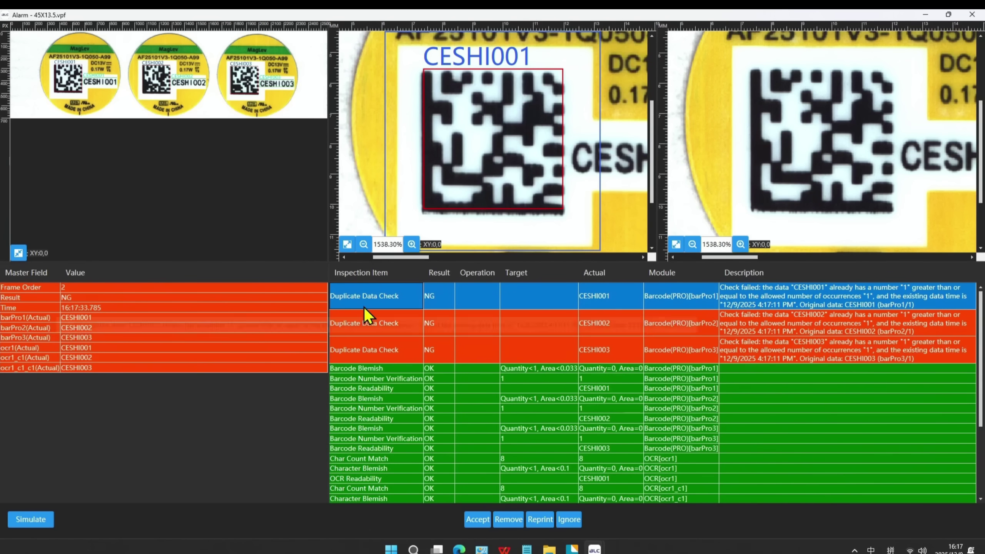
{"action": "left_click", "coordinate": [575, 524]}
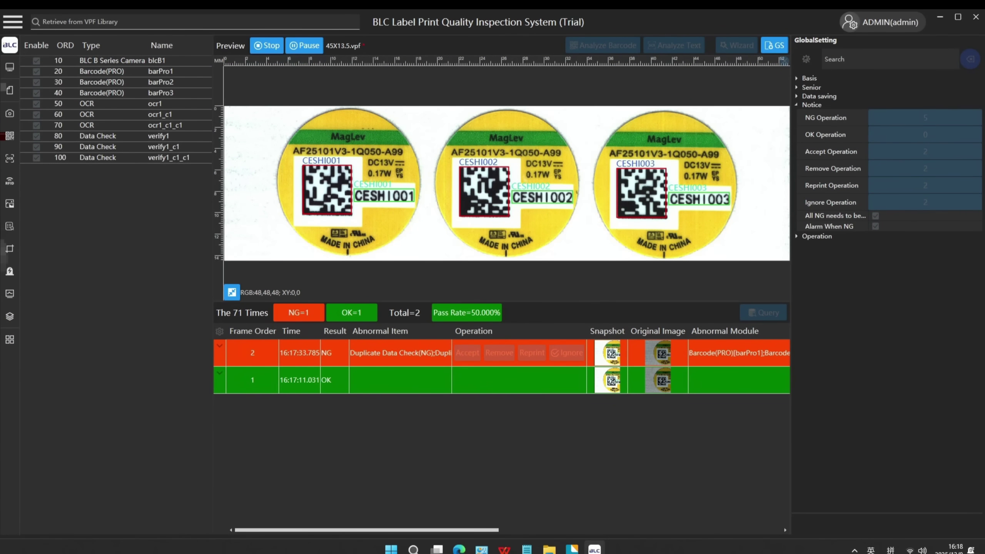
Switch to BarTender, print three serialized labels starting at CESHI004, and return to the BLC inspection system
{"action": "mouse_move", "coordinate": [572, 549]}
{"action": "left_click", "coordinate": [594, 493]}
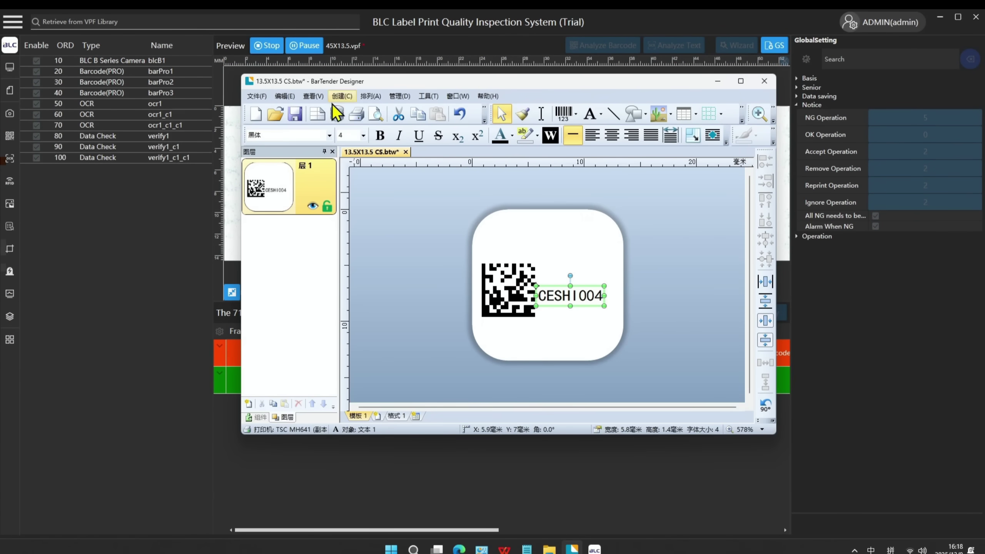
{"action": "left_click", "coordinate": [360, 116]}
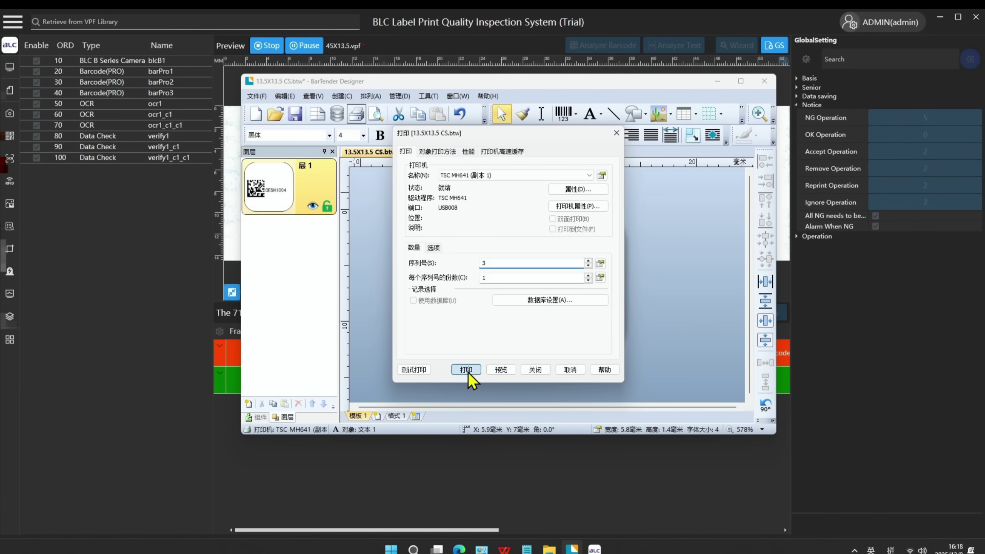
{"action": "left_click", "coordinate": [467, 372]}
{"action": "left_click", "coordinate": [507, 470]}
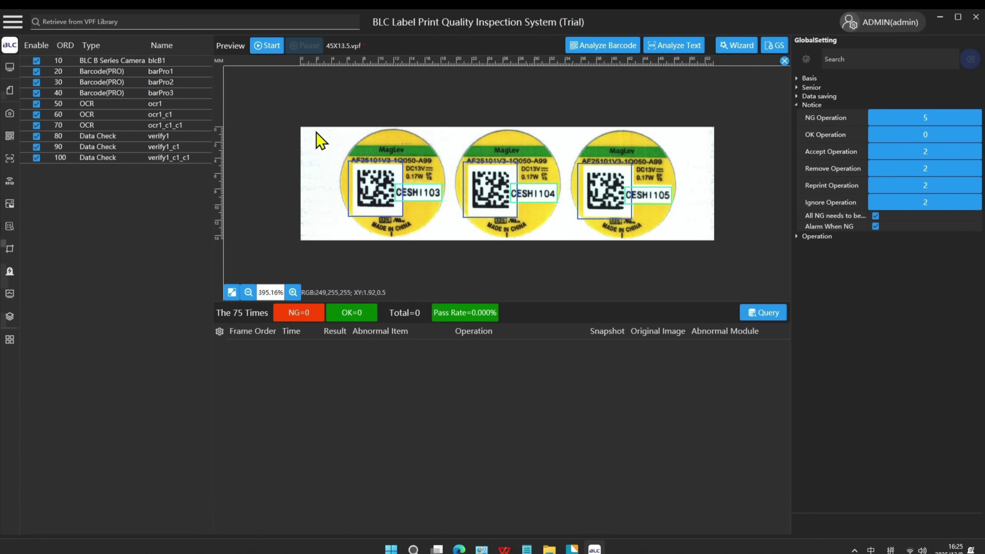
Start the inspection and print three labels with text starting at CESHI018 from BarTender
{"action": "left_click", "coordinate": [274, 46]}
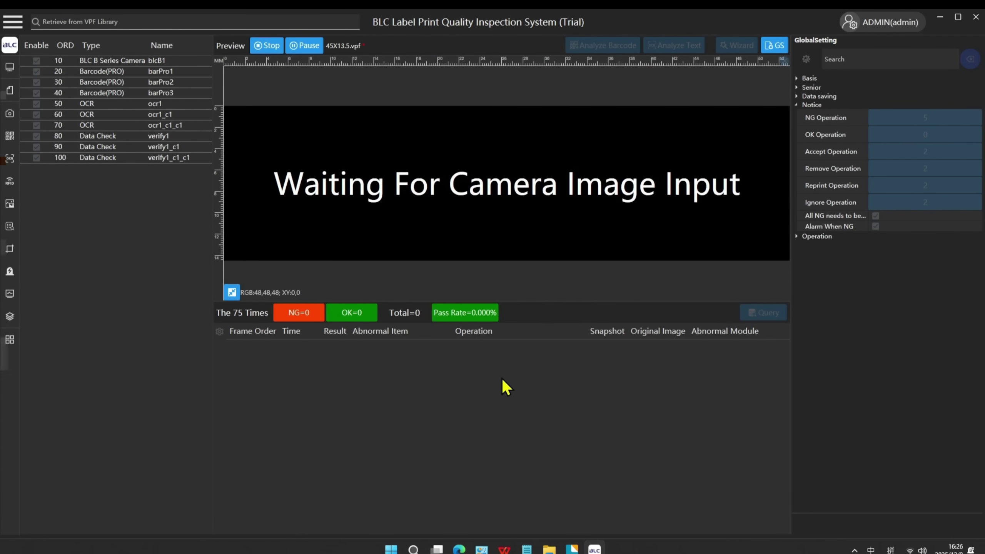
{"action": "left_click", "coordinate": [572, 549]}
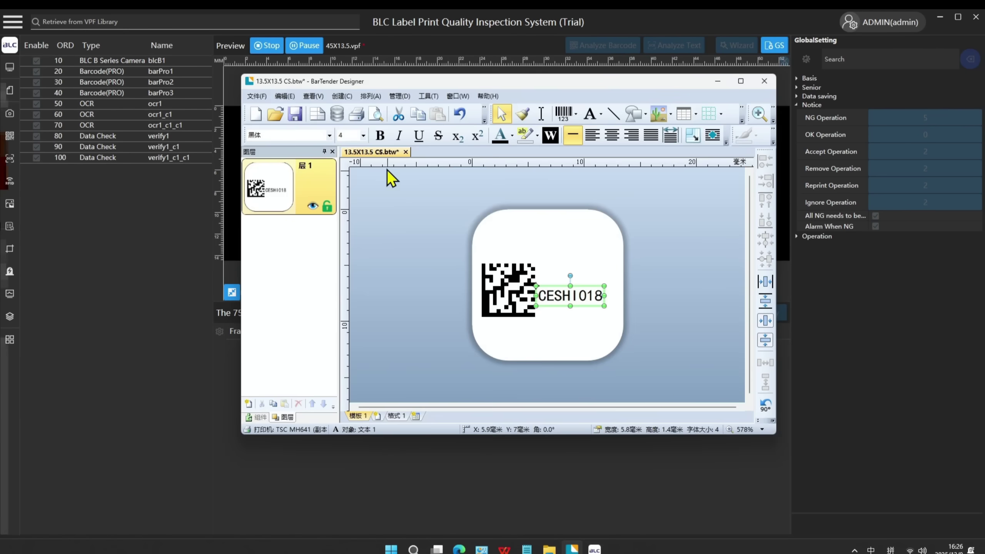
{"action": "key", "text": "ctrl+p"}
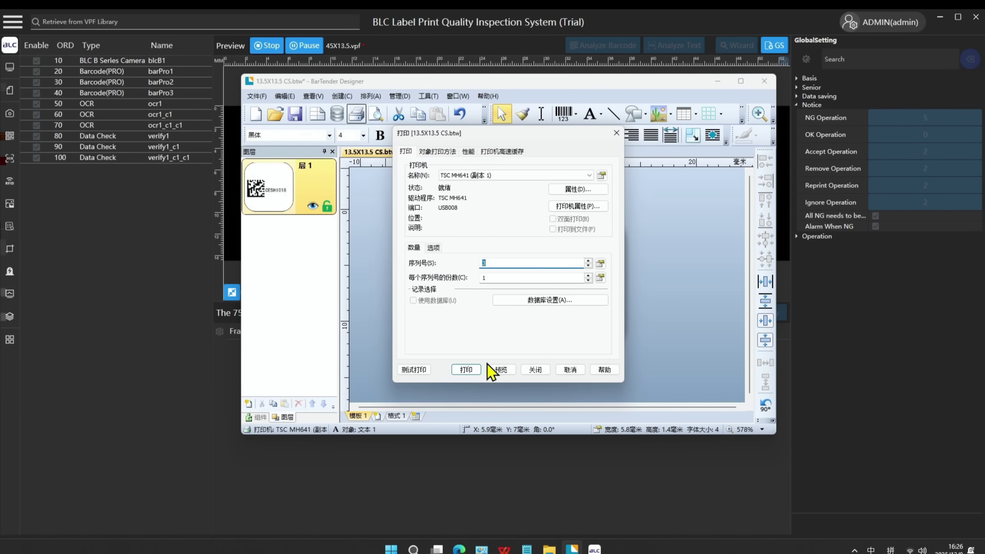
{"action": "left_click", "coordinate": [469, 371]}
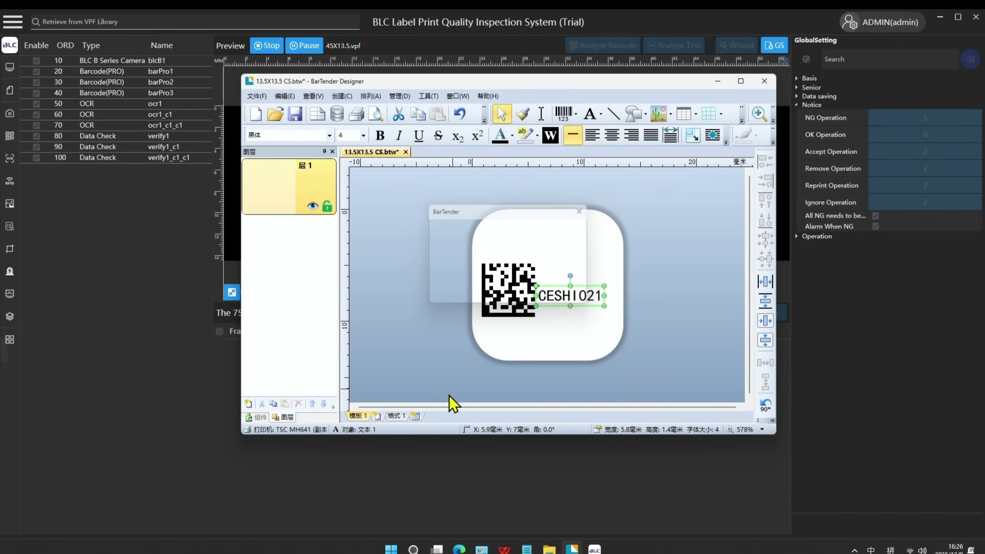
{"action": "left_click", "coordinate": [441, 466]}
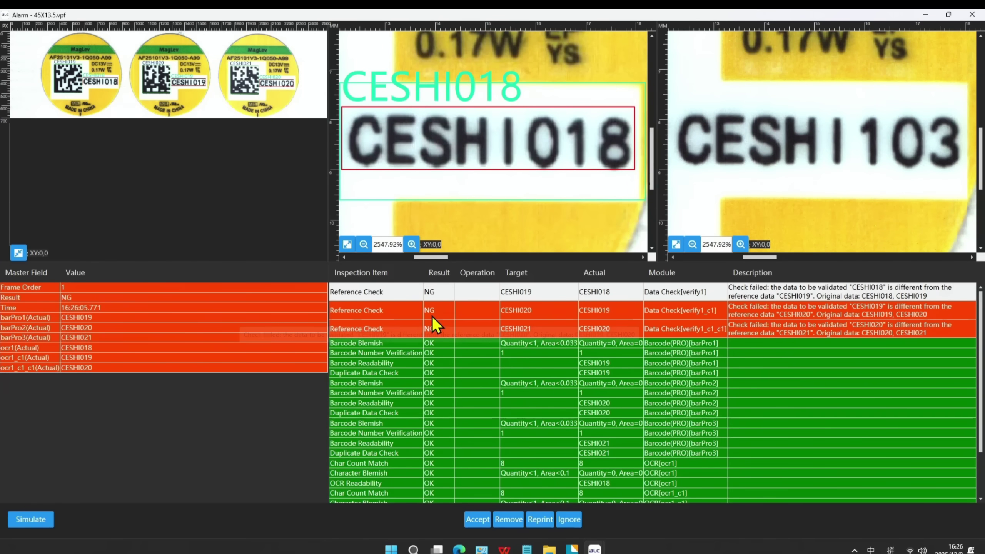
Review the Reference Check failures of verify1, verify1_c1 and verify1_c1_c1, and close the alarm window
{"action": "left_click", "coordinate": [401, 315]}
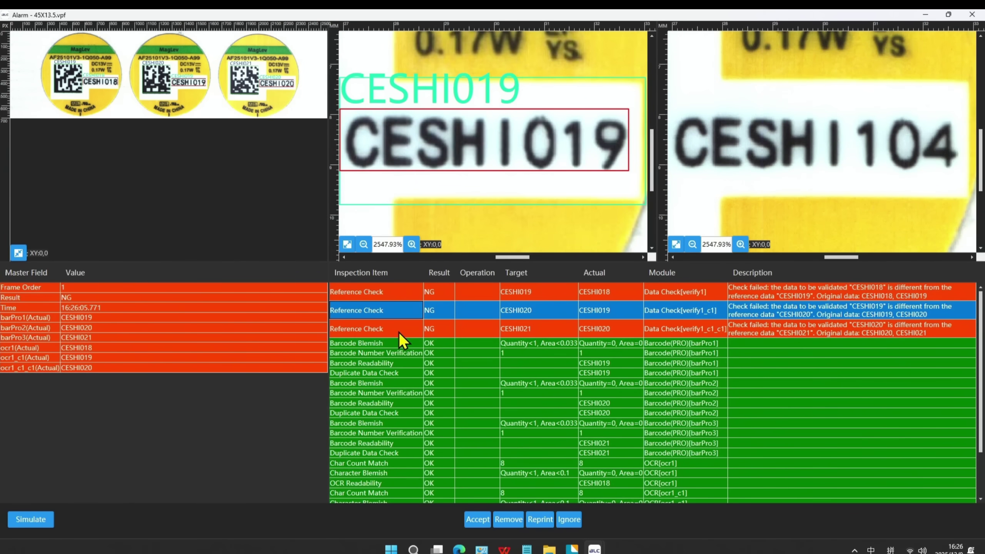
{"action": "left_click", "coordinate": [399, 332]}
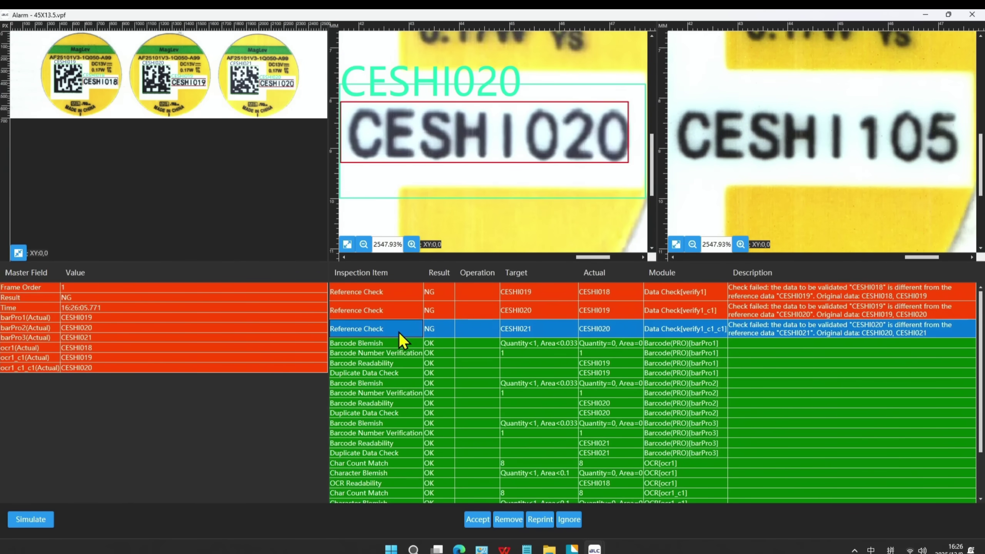
{"action": "left_click", "coordinate": [396, 312]}
{"action": "left_click", "coordinate": [395, 295]}
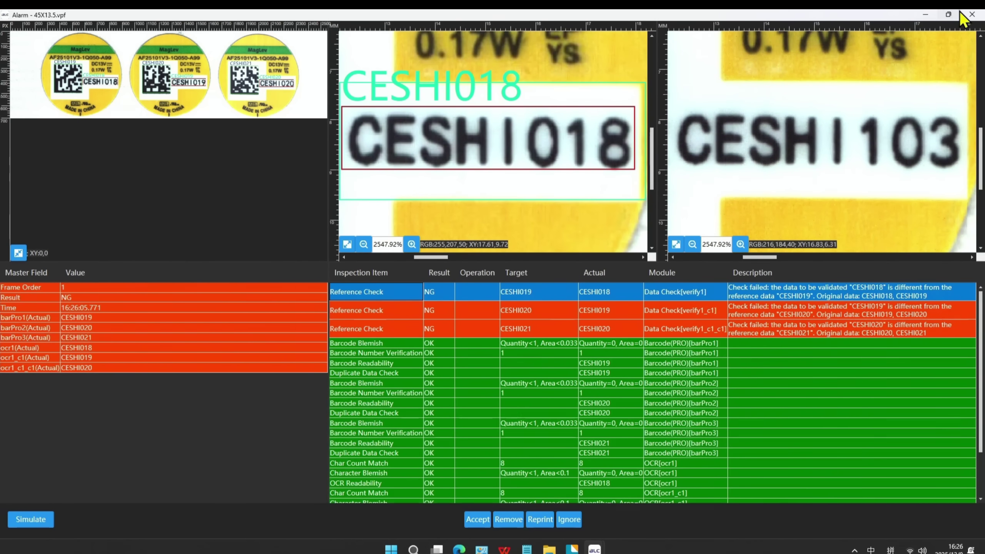
{"action": "left_click", "coordinate": [971, 14]}
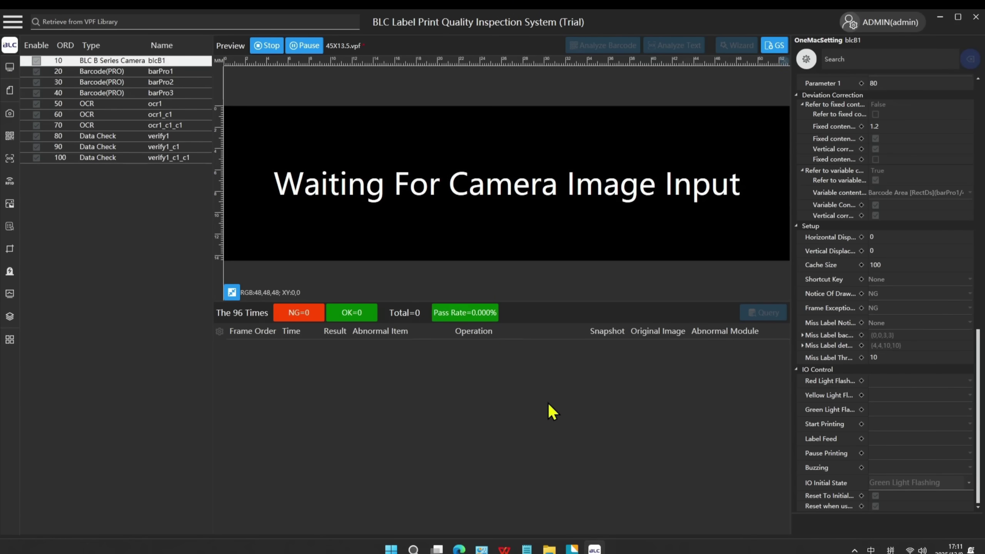
Print three labels marked with the arc over the text from BarTender and return to the BLC inspection system
{"action": "left_click", "coordinate": [574, 548]}
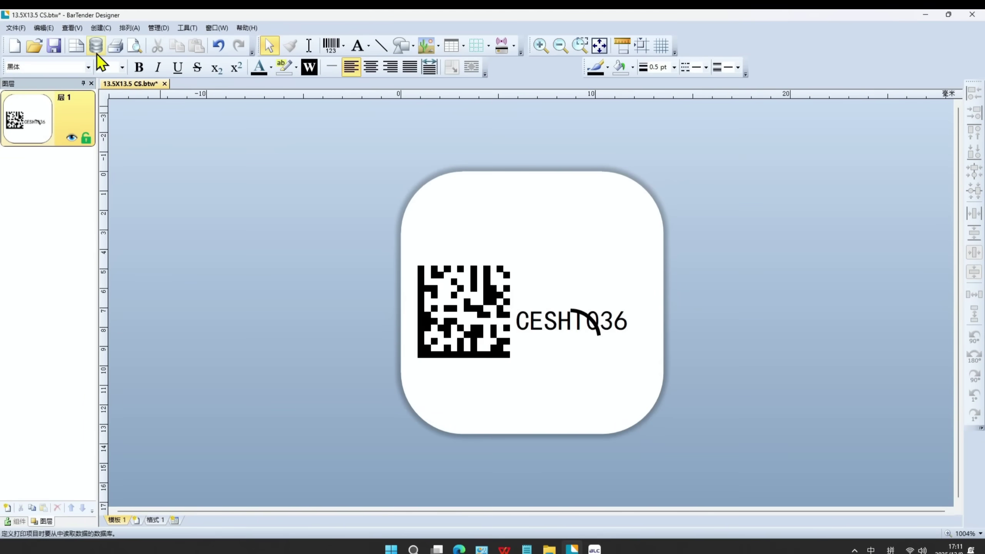
{"action": "left_click", "coordinate": [115, 47]}
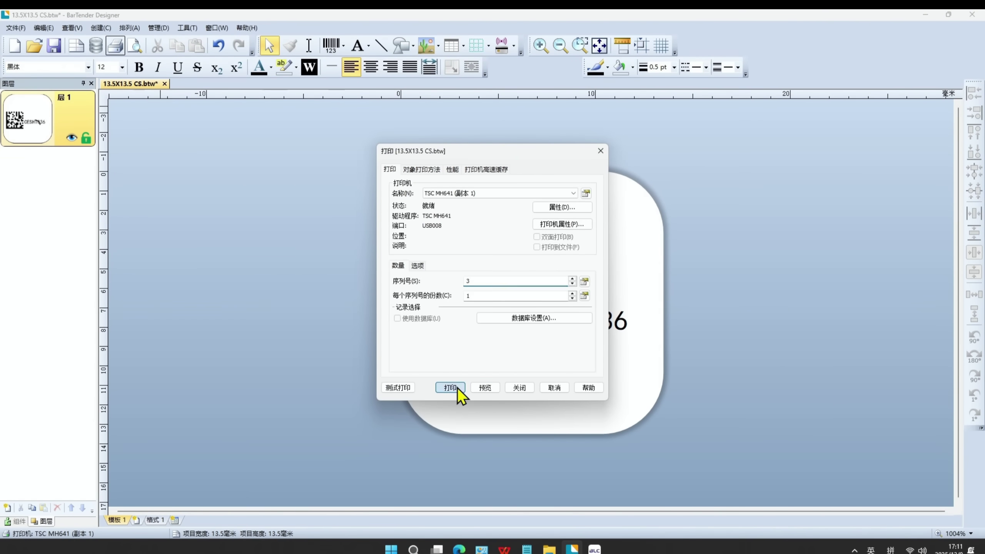
{"action": "left_click", "coordinate": [451, 387]}
{"action": "left_click", "coordinate": [594, 549]}
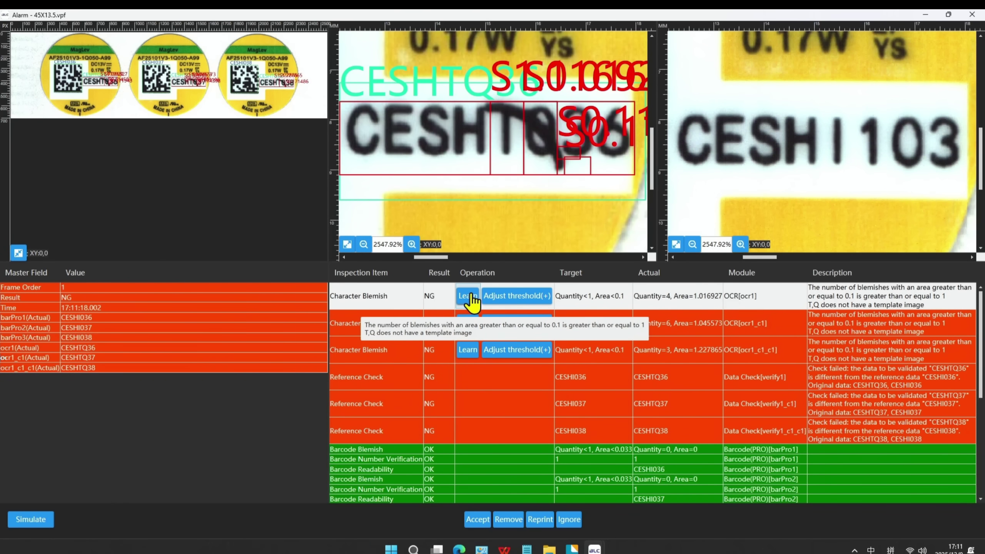
Examine the character template images offered for learning from ocr1's Character Blemish failure without adding them
{"action": "left_click", "coordinate": [472, 296]}
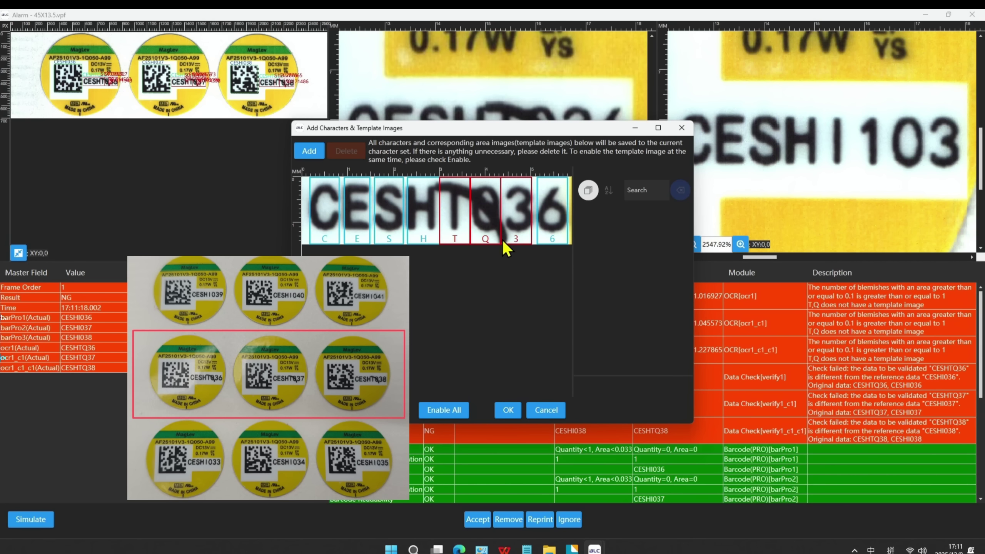
{"action": "left_click", "coordinate": [515, 222]}
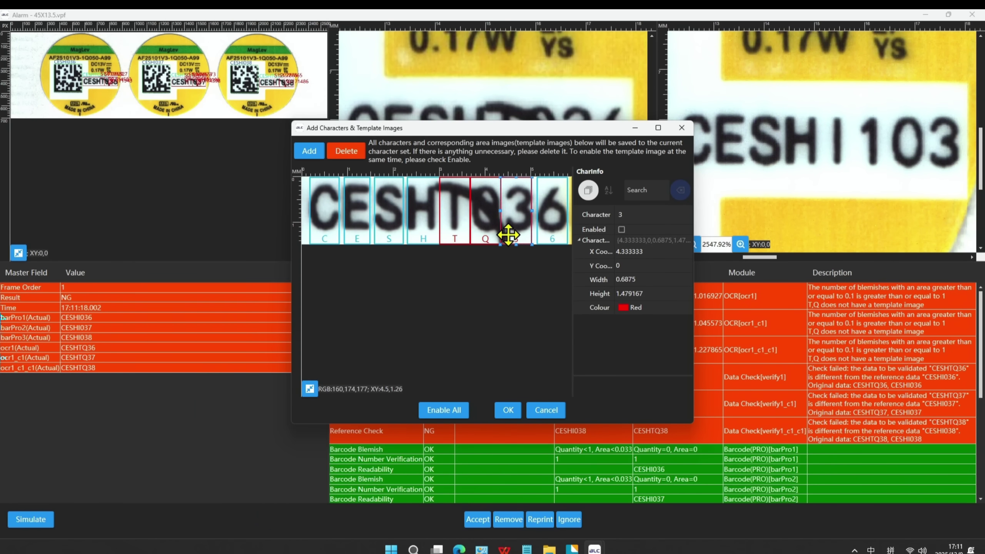
{"action": "left_click", "coordinate": [545, 410]}
Review verify1's Reference Check failure and ignore the alarm
{"action": "mouse_move", "coordinate": [423, 386]}
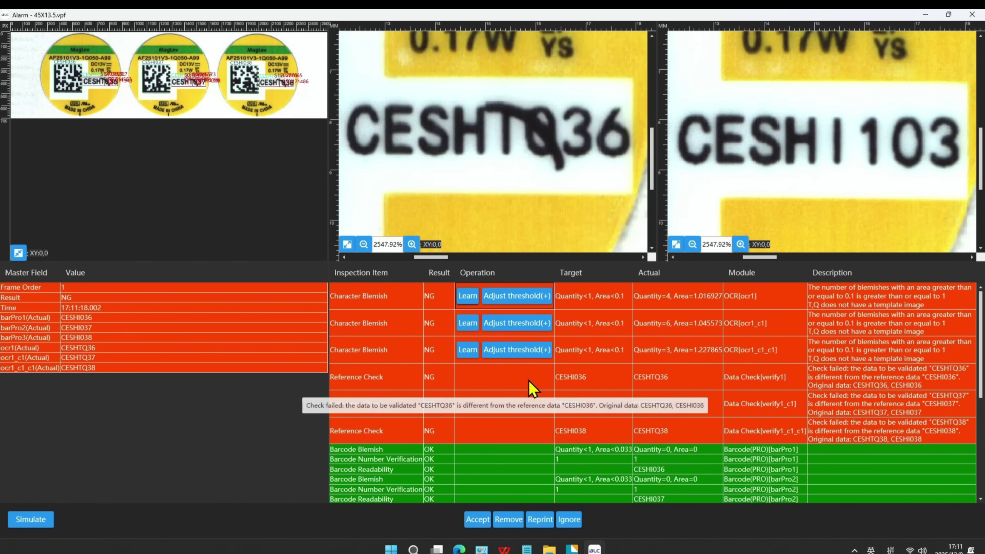
{"action": "left_click", "coordinate": [655, 383]}
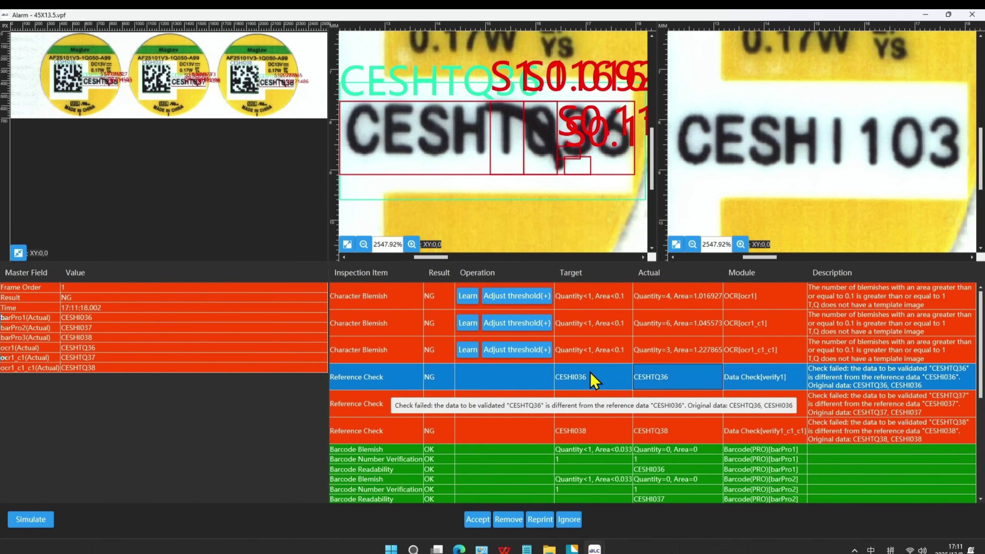
{"action": "left_click", "coordinate": [569, 520]}
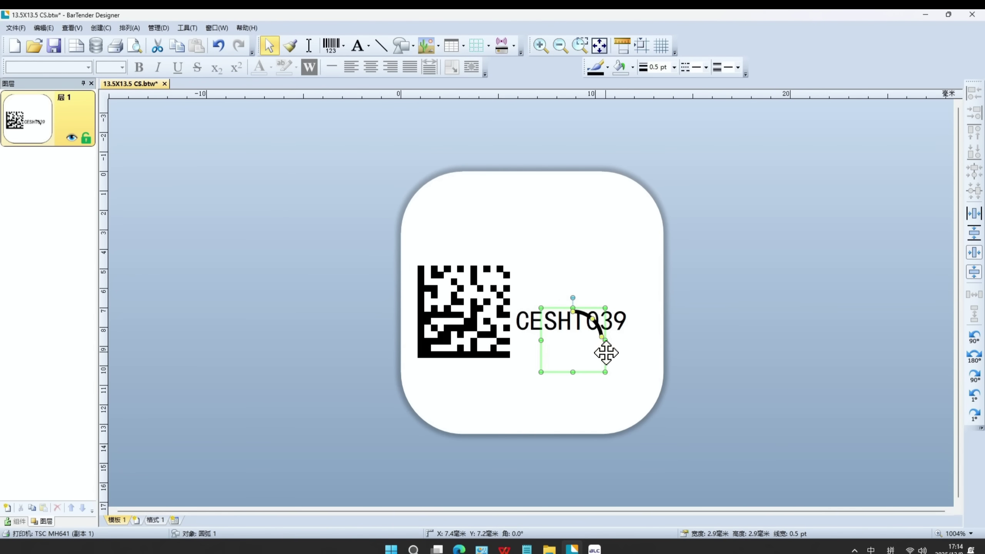
Move the arc off the label in BarTender and print 30 serialized labels starting at CESHI039
{"action": "left_click_drag", "start_coordinate": [718, 352], "coordinate": [747, 348]}
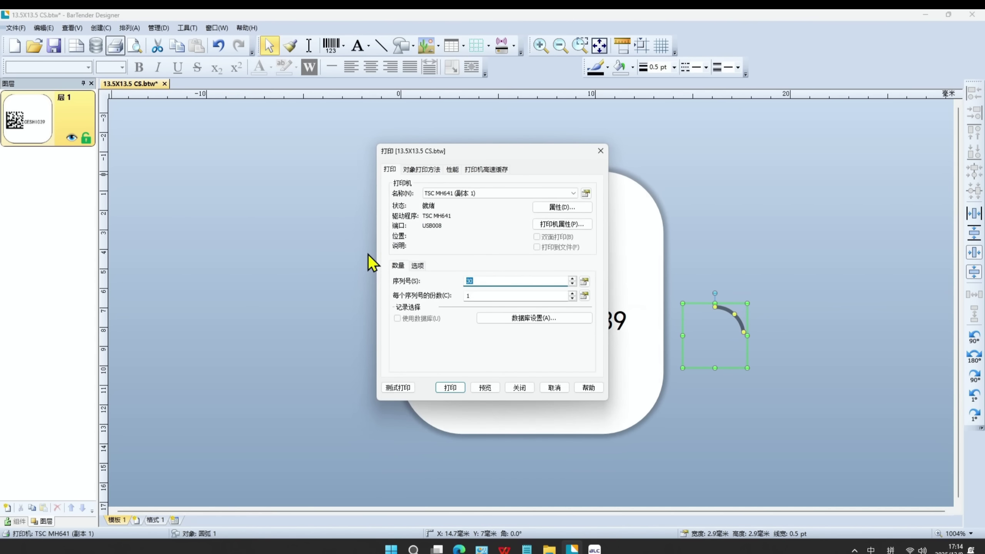
{"action": "left_click", "coordinate": [445, 391]}
Switch back to the BLC inspection system and stop the running inspection
{"action": "left_click", "coordinate": [595, 549]}
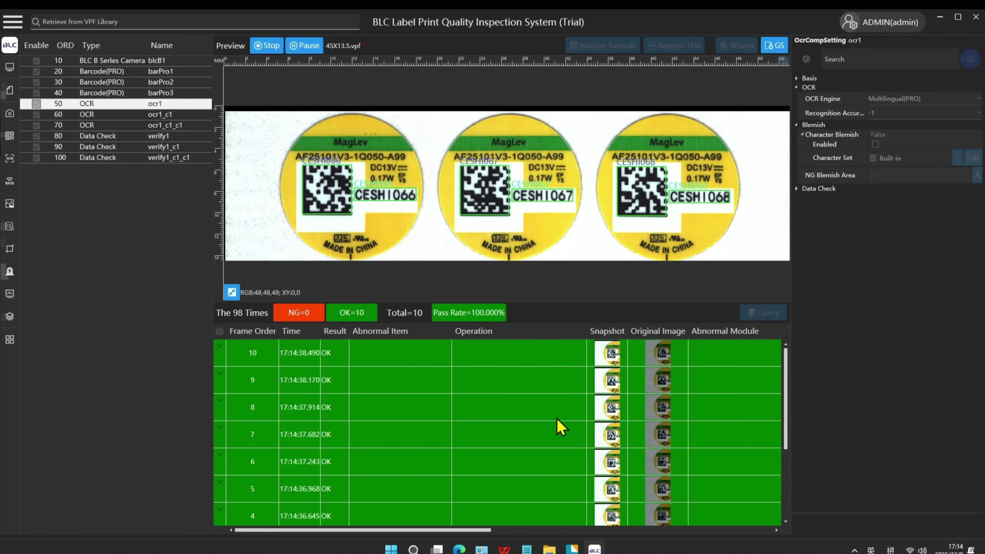
{"action": "left_click", "coordinate": [259, 49]}
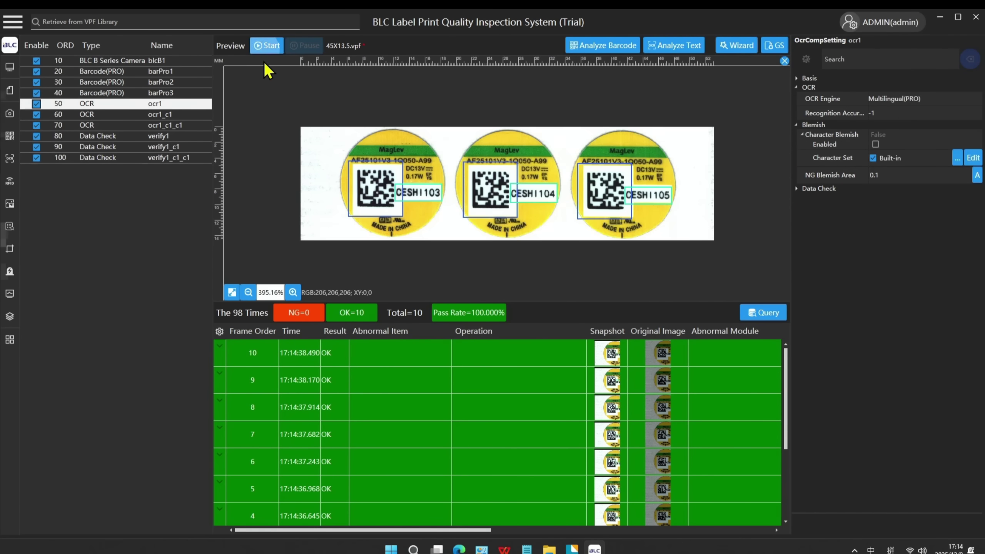